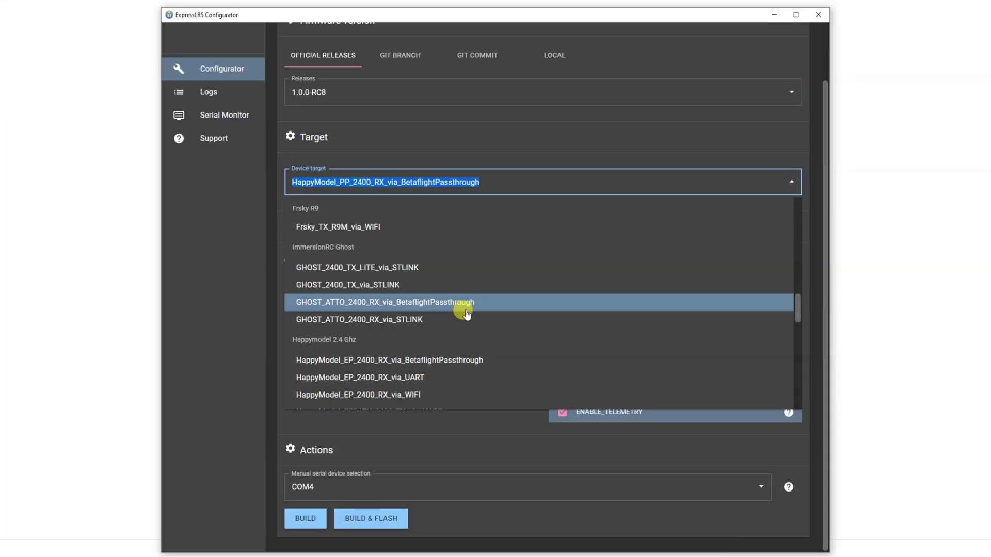
Step: Set the device target to HappyModel_ES24TX_2400_TX_via_WIFI
scroll(464, 305, "up", 10)
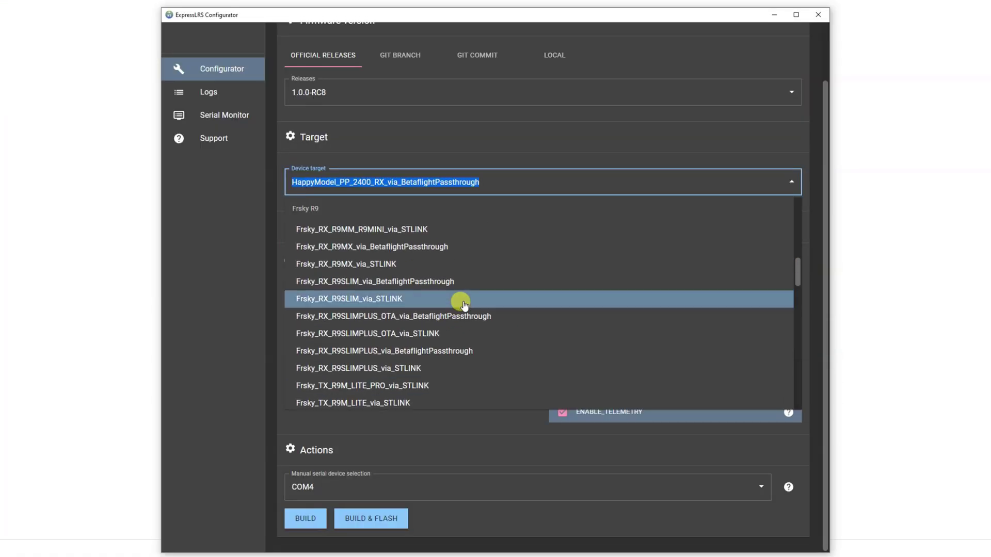
scroll(464, 296, "down", 12)
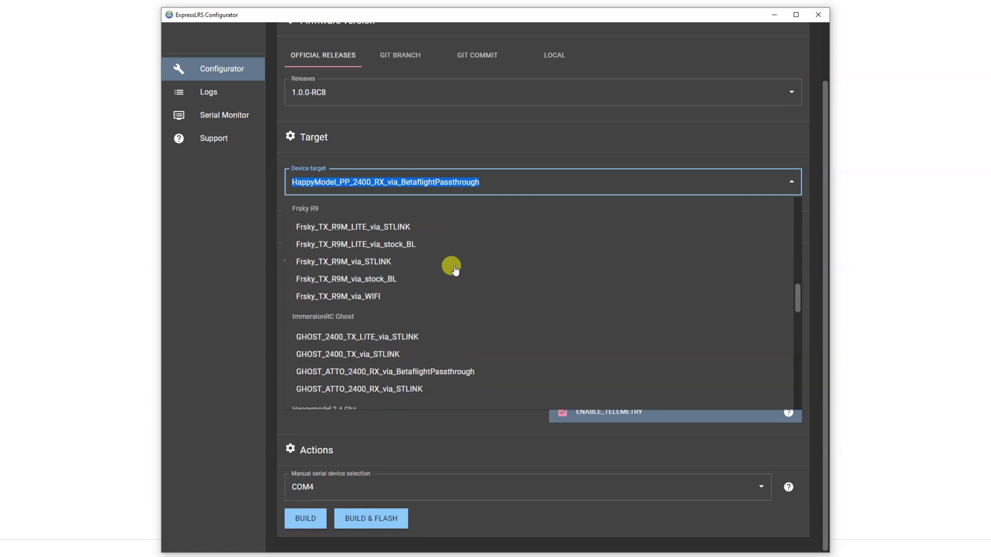
scroll(452, 265, "down", 2)
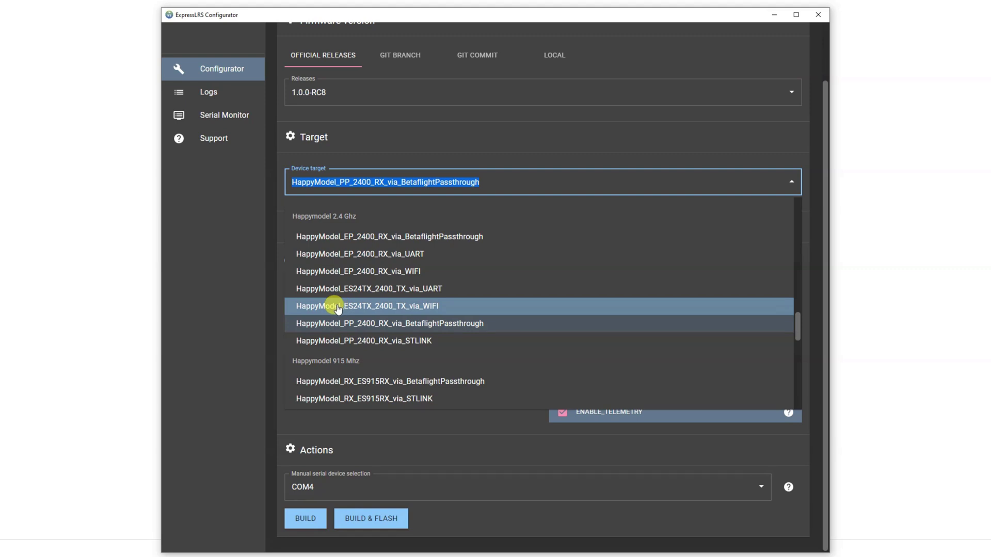
left_click(338, 308)
scroll(418, 289, "down", 1)
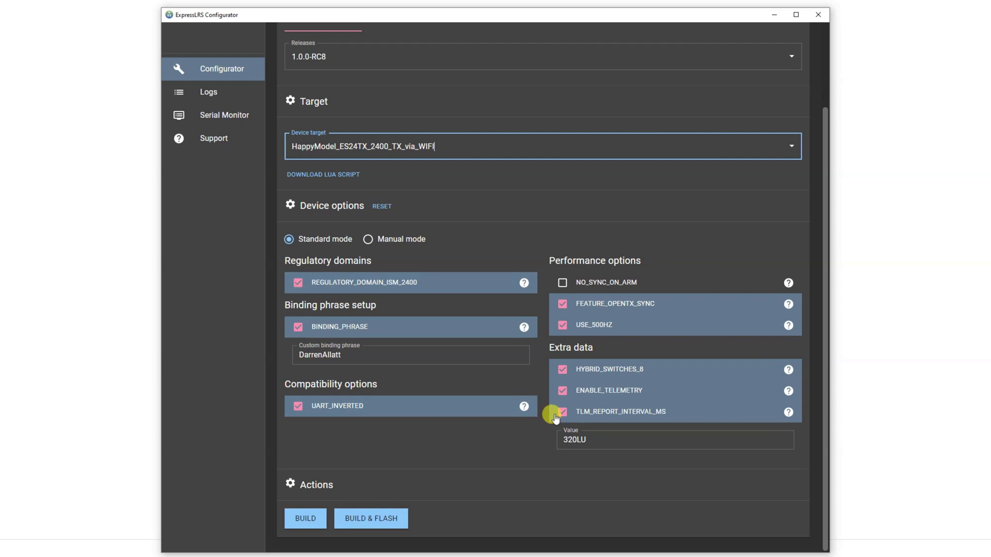
Step: Check the custom binding phrase and device options, and build the transmitter firmware without flashing it
left_click(287, 351)
left_click(415, 457)
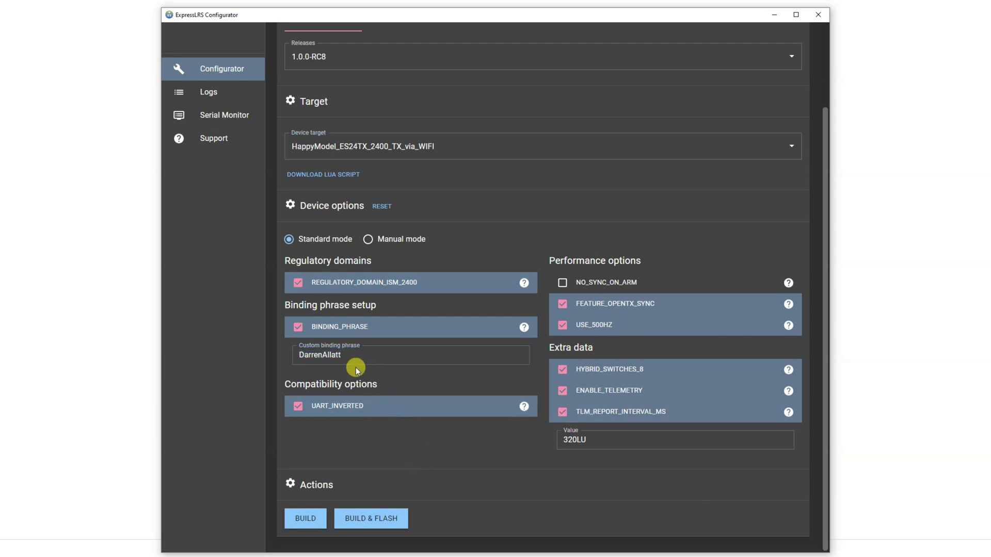
left_click(347, 353)
double_click(316, 355)
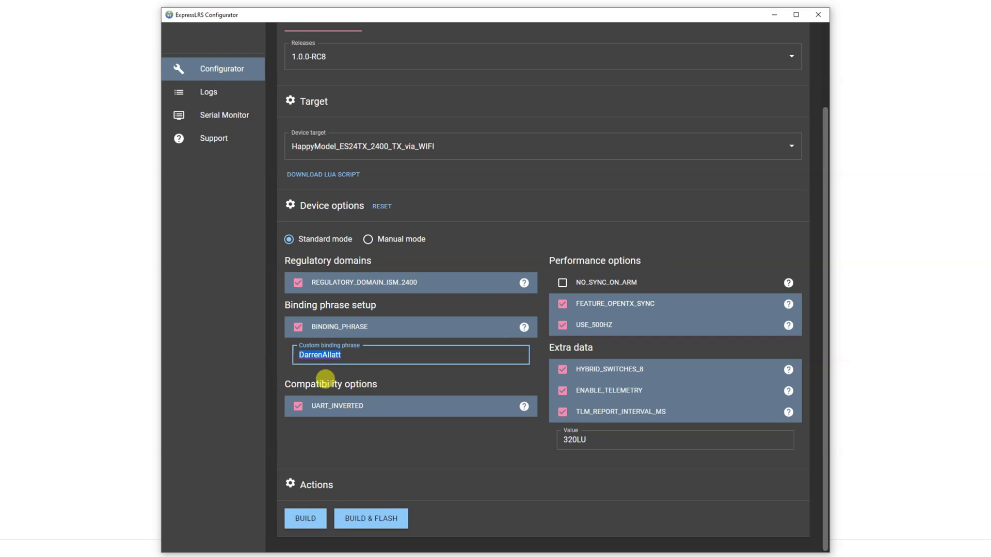
left_click(394, 454)
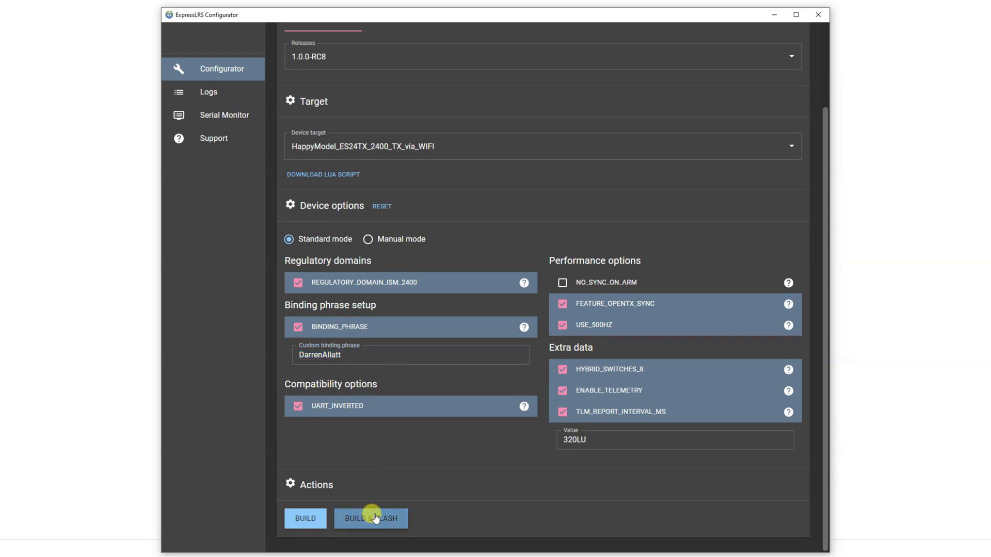
left_click(308, 518)
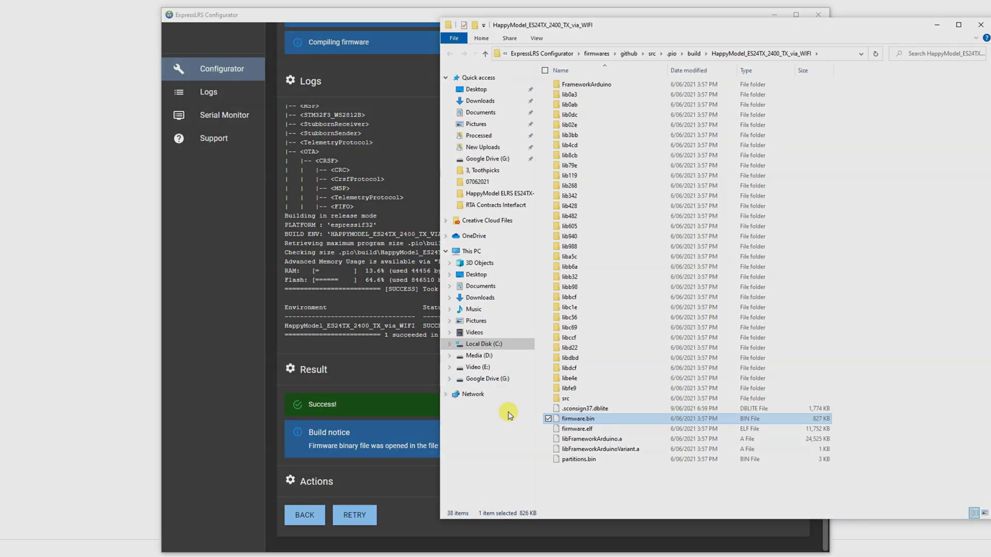
Step: Copy firmware.bin from the build folder to the Desktop, replacing the existing file there, and close the folder window
left_click_drag(625, 418, 497, 277)
key("ctrl")
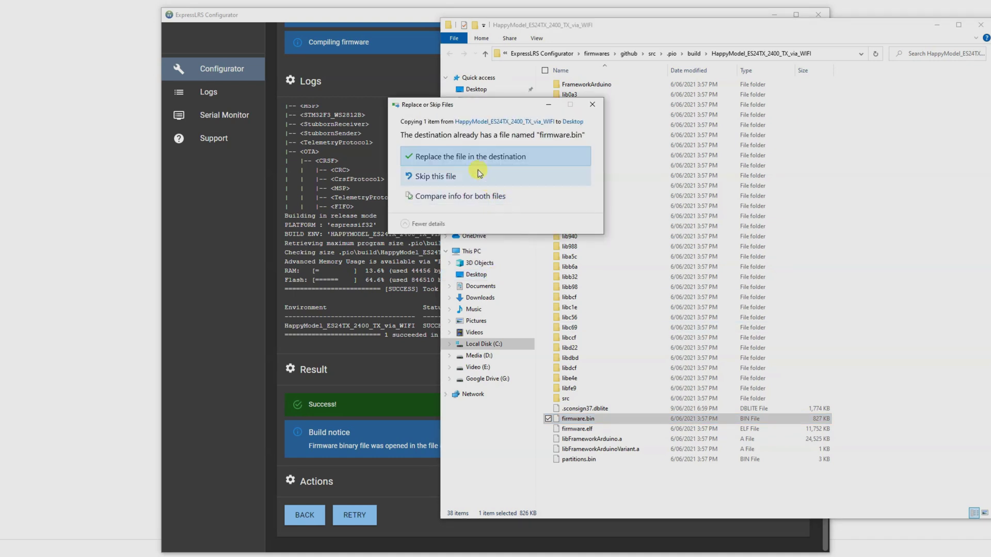
left_click(442, 157)
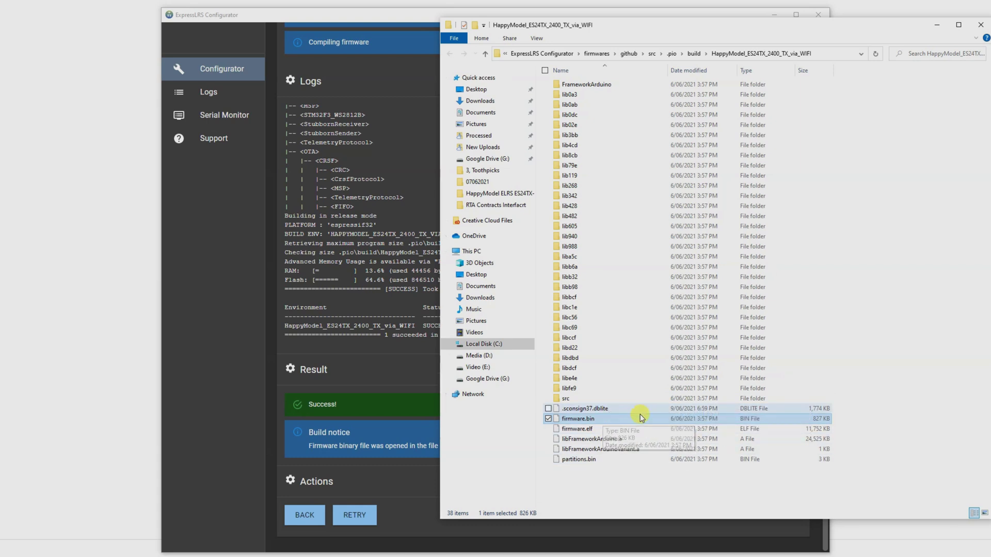
left_click(979, 25)
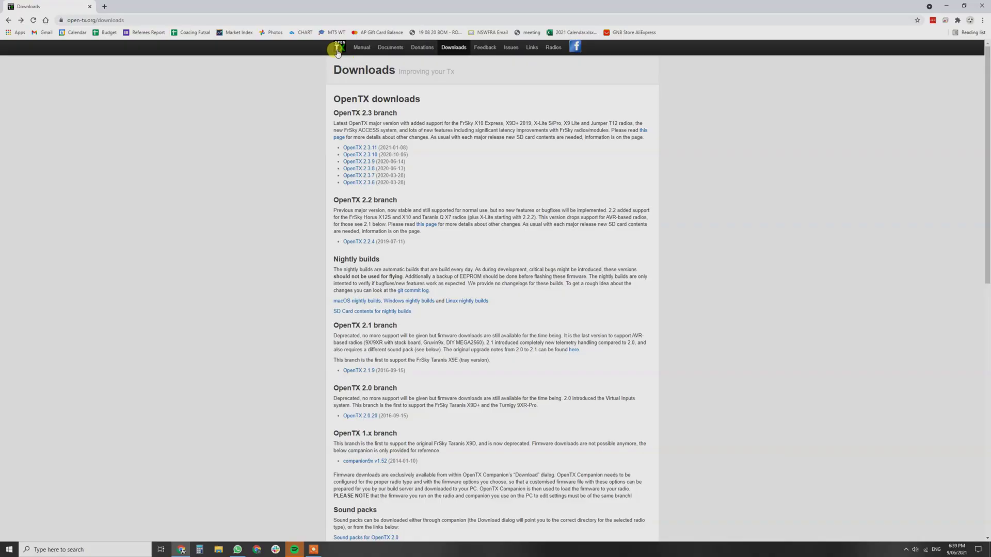
Step: Look through the release news on the OpenTX home page and go to the Downloads page
left_click(335, 45)
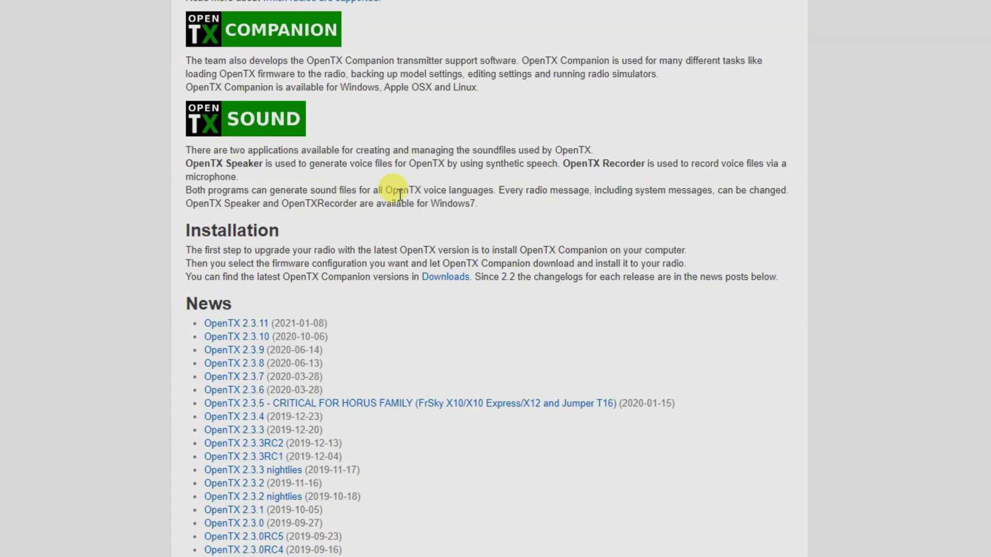
scroll(438, 196, "down", 10)
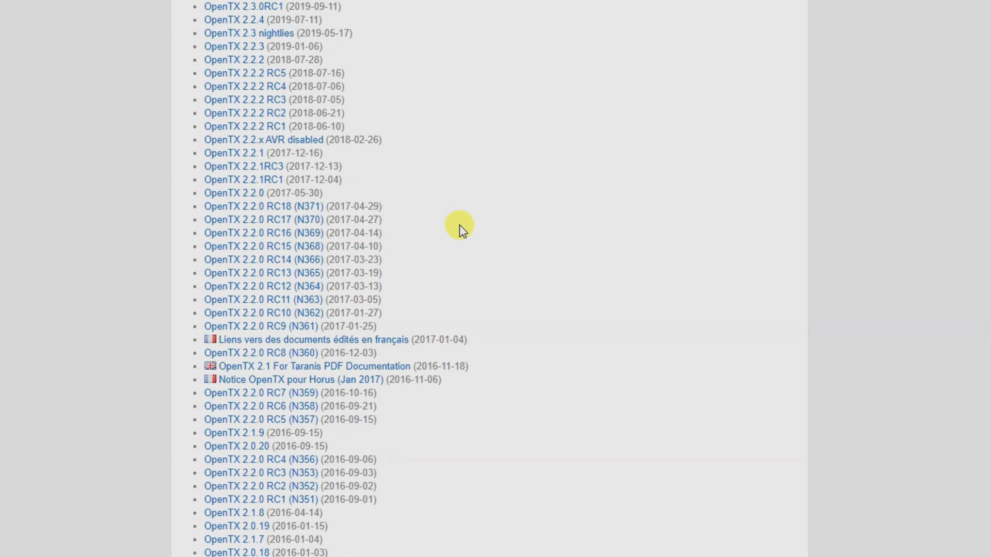
scroll(519, 199, "up", 10)
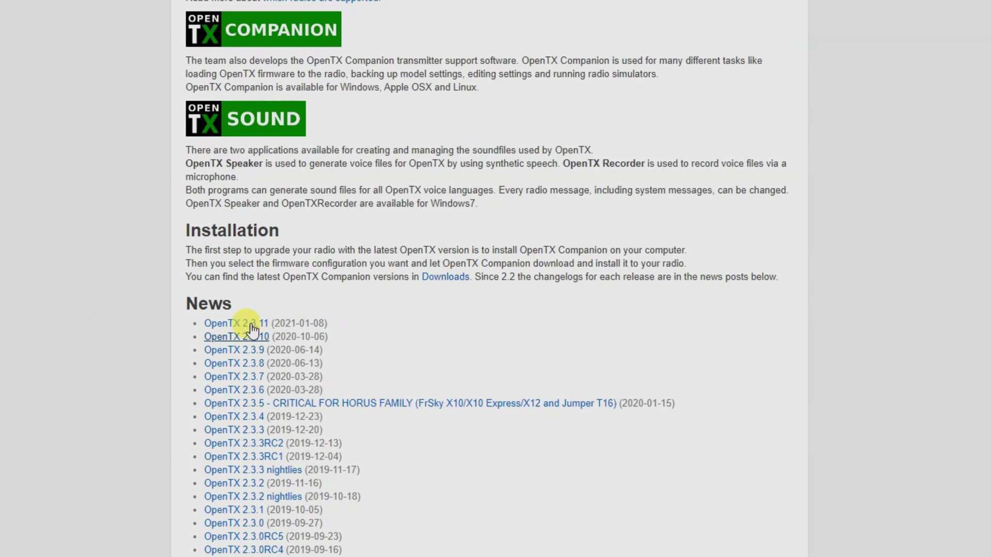
left_click(447, 279)
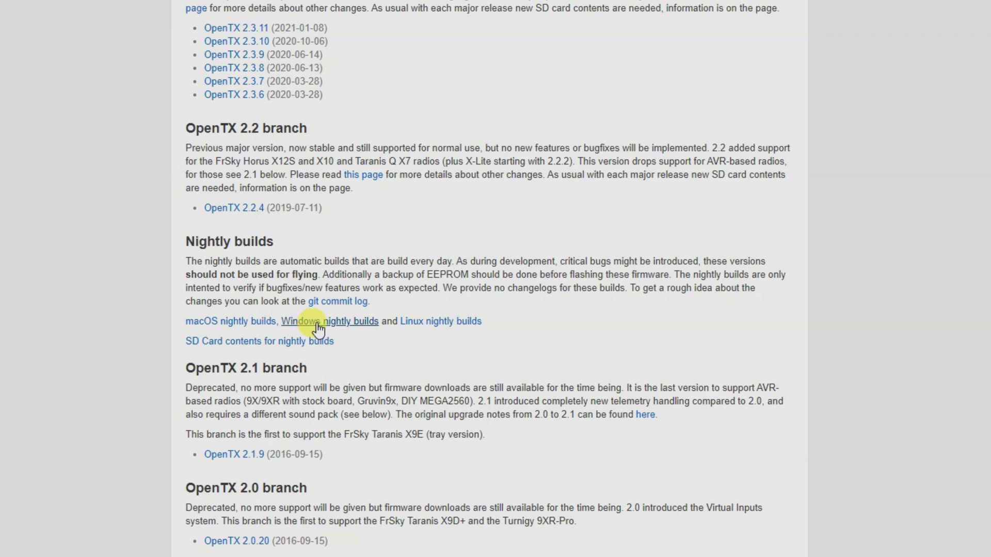
Step: Open the SD card contents for nightly builds in a separate tab, and open the Windows nightly builds index
right_click(265, 351)
left_click(301, 357)
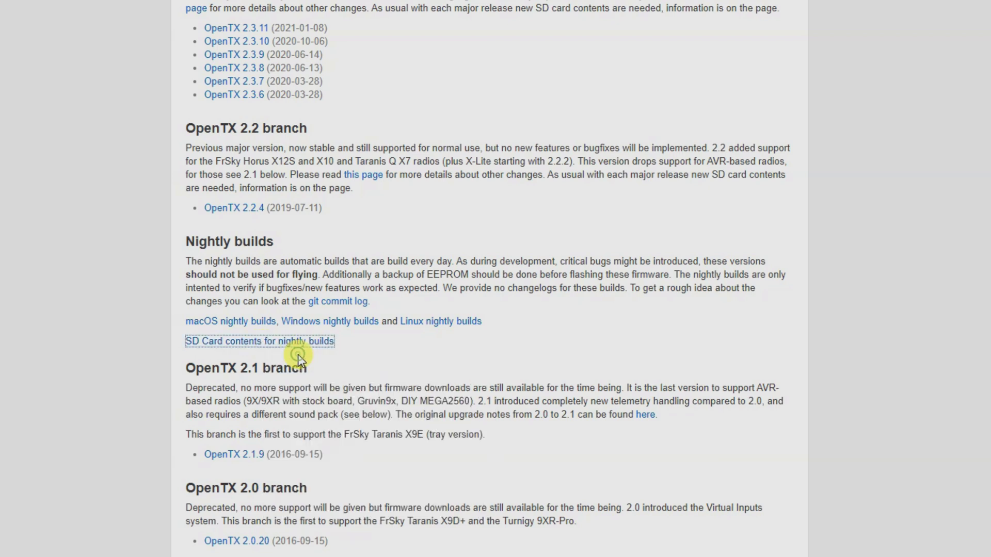
left_click(300, 321)
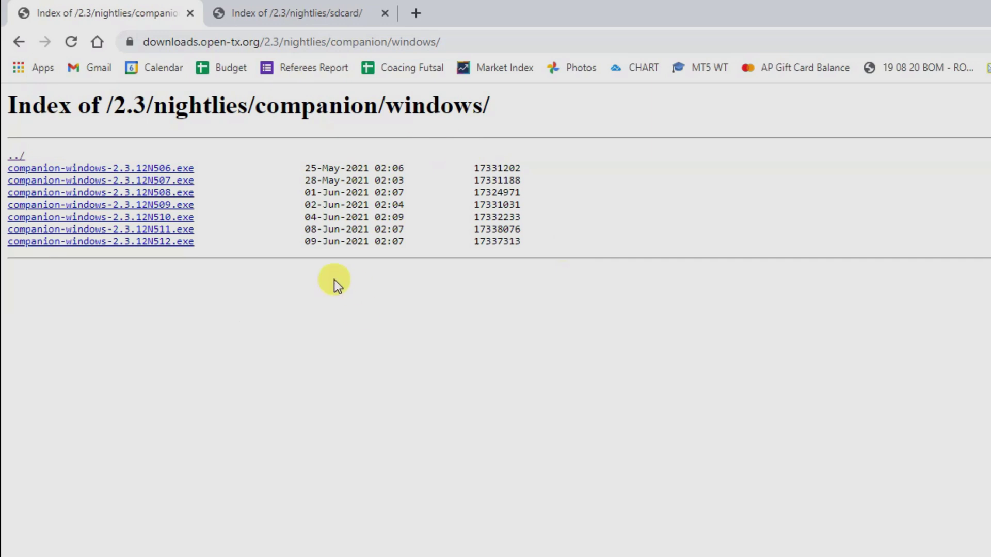
Step: Download companion-windows-2.3.12N512.exe and the opentx-tlite SD card archive sdcard-128x64-2.3V0037.zip
left_click(123, 243)
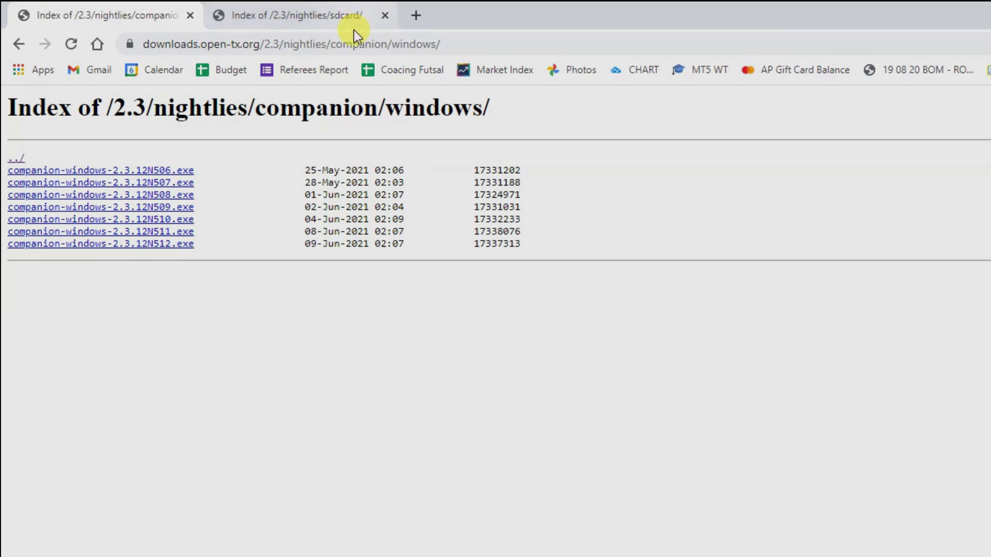
left_click(324, 7)
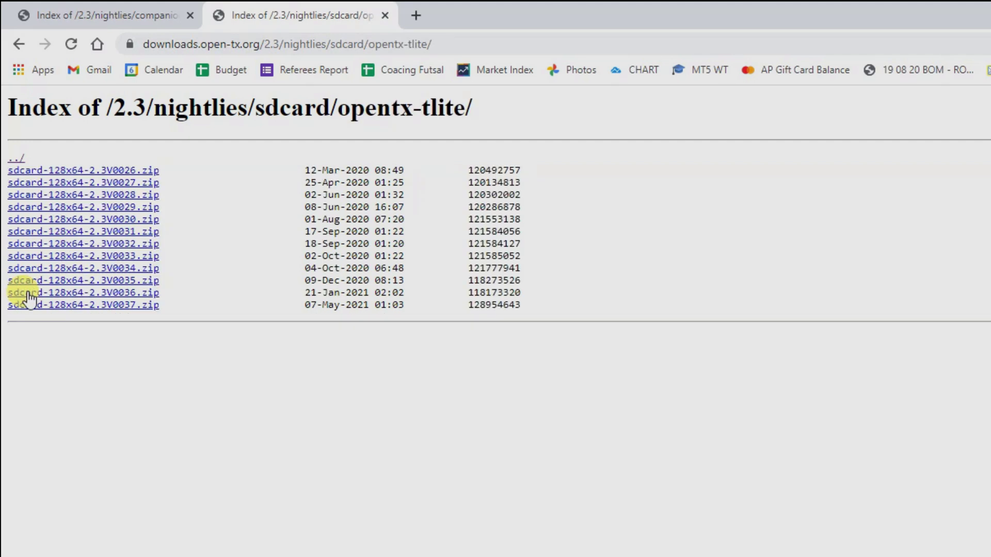
left_click(93, 305)
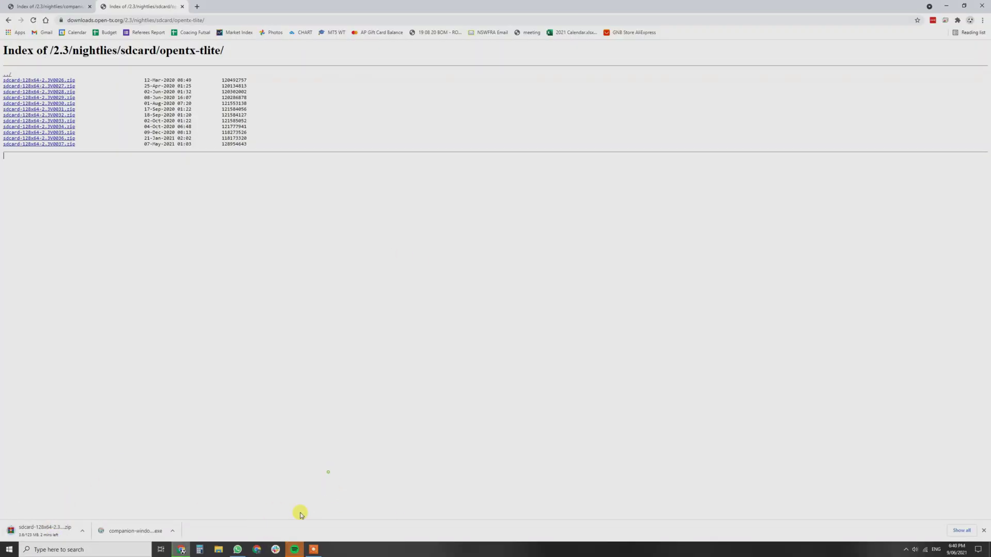
Step: Launch the downloaded Companion installer and allow it to run despite the Windows SmartScreen block
left_click(133, 537)
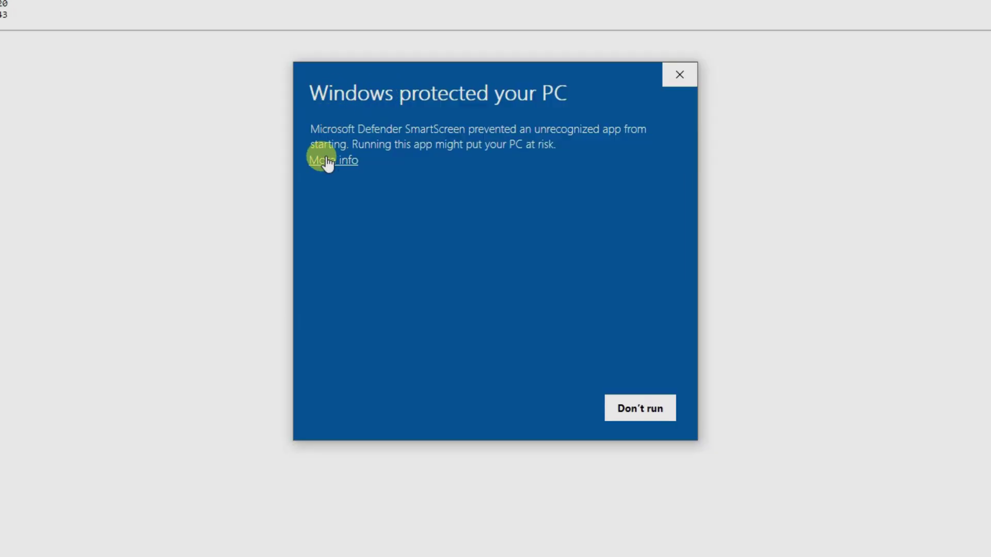
left_click(327, 160)
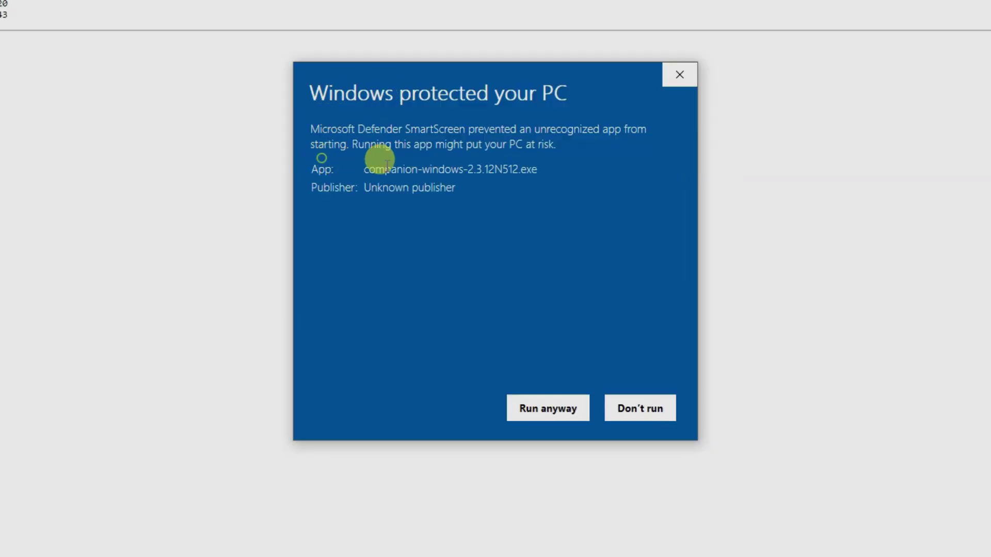
left_click(522, 410)
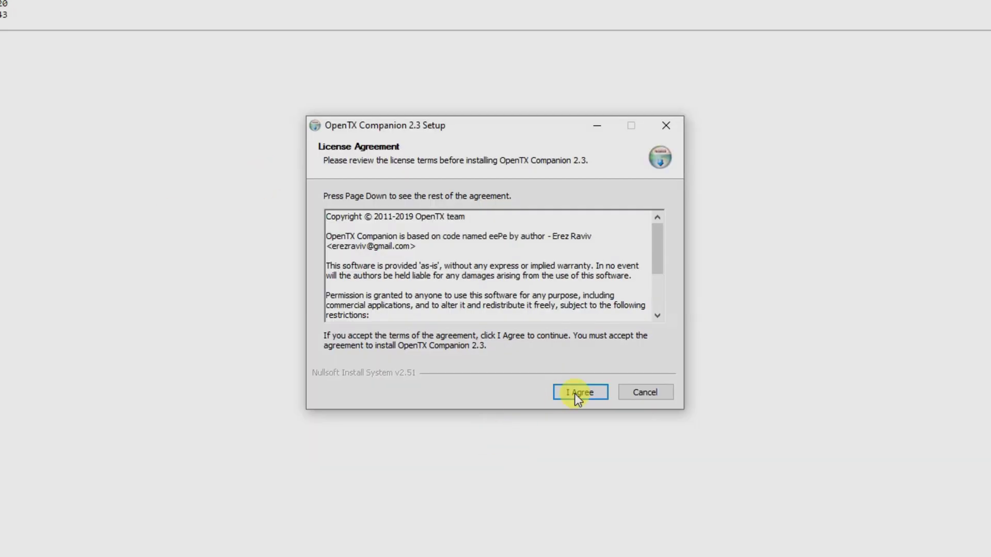
Step: Accept the license and install OpenTX Companion 2.3 in the default folder with Start Menu shortcuts for the current user only, finishing the setup
left_click(575, 393)
left_click(580, 395)
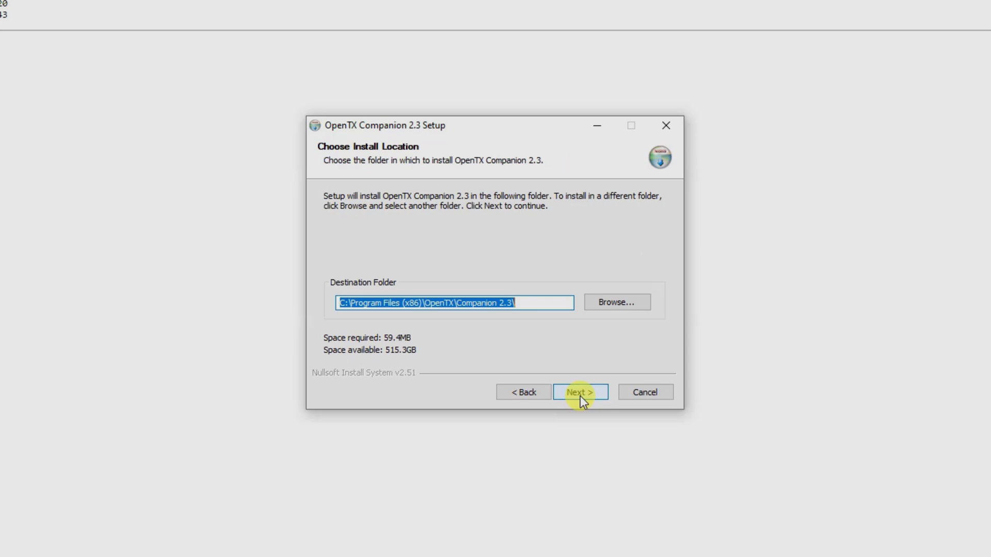
left_click(580, 396)
left_click(580, 395)
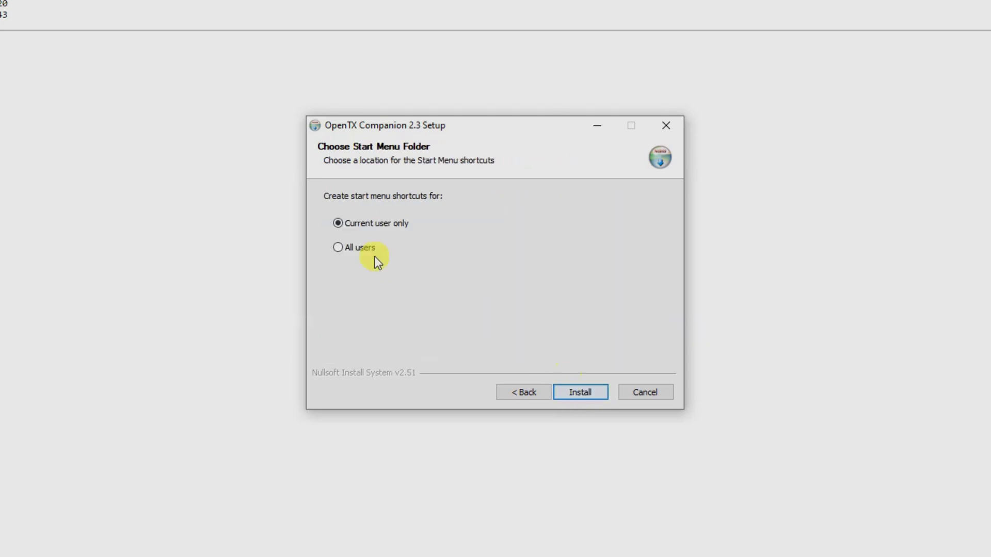
left_click(593, 397)
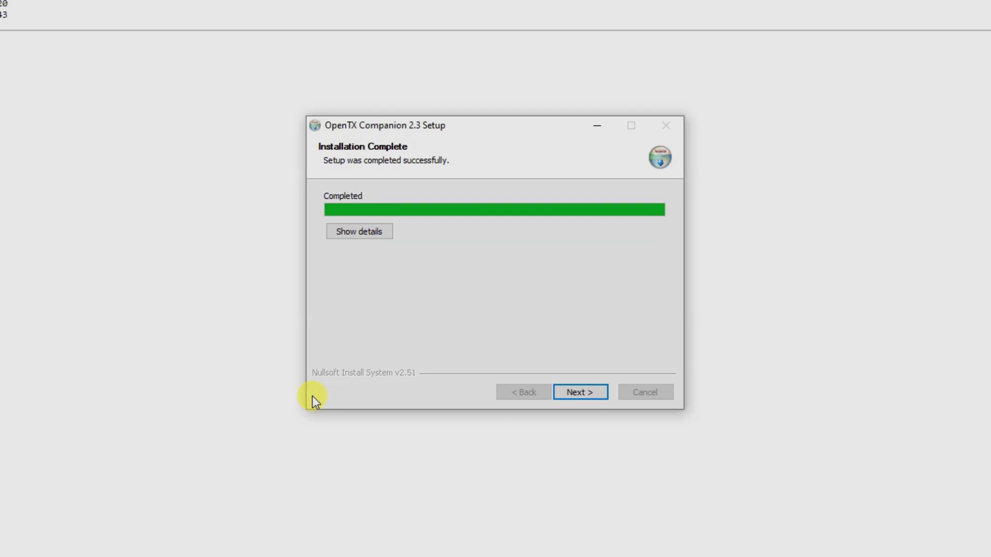
left_click(569, 395)
left_click(590, 391)
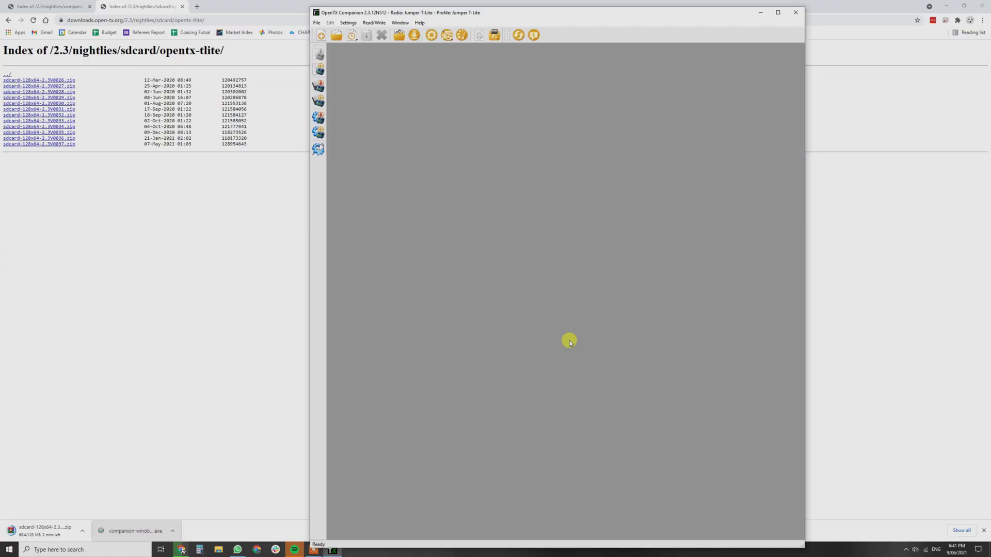
Step: Close the folder window of the T-LITE (H:) drive to get back to OpenTX Companion
left_click(317, 23)
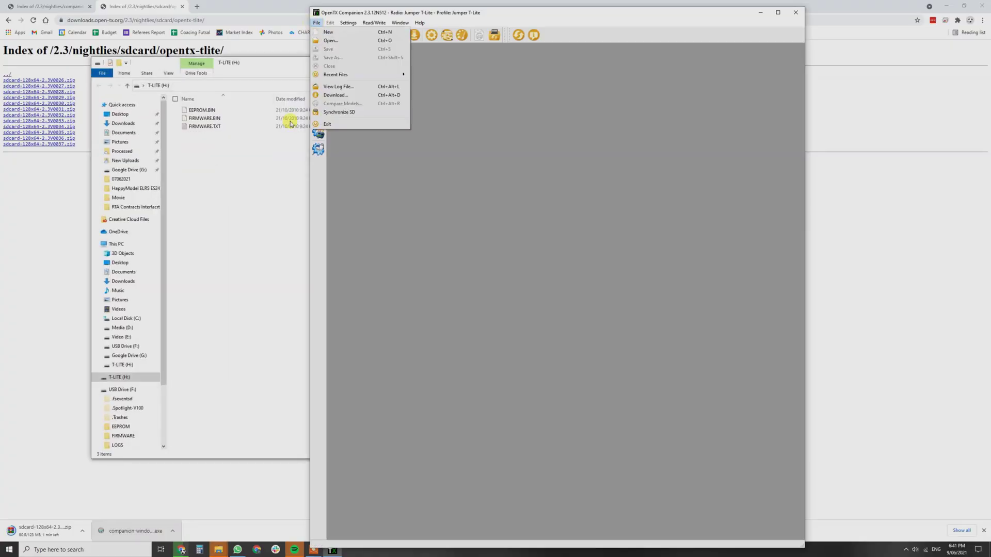
left_click(219, 217)
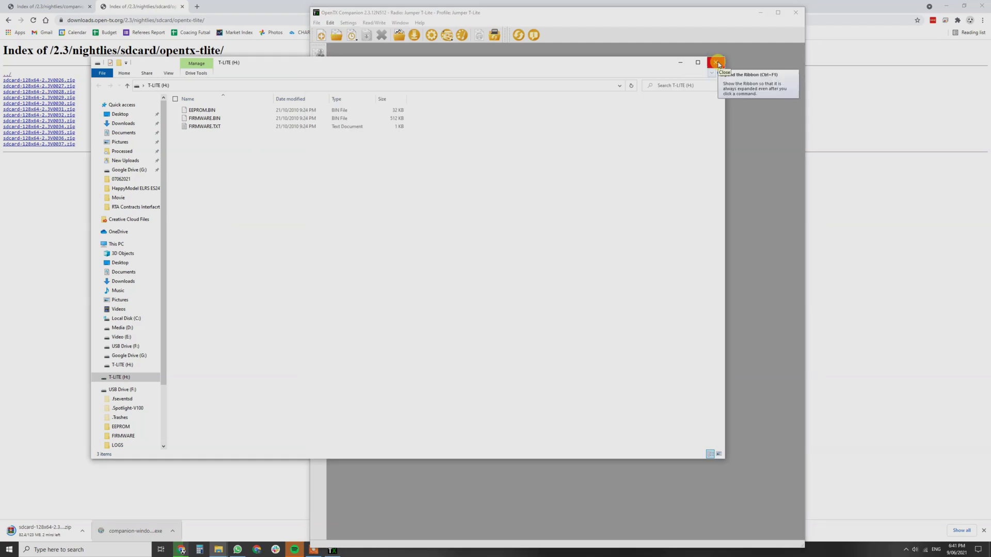
left_click(717, 64)
left_click(220, 281)
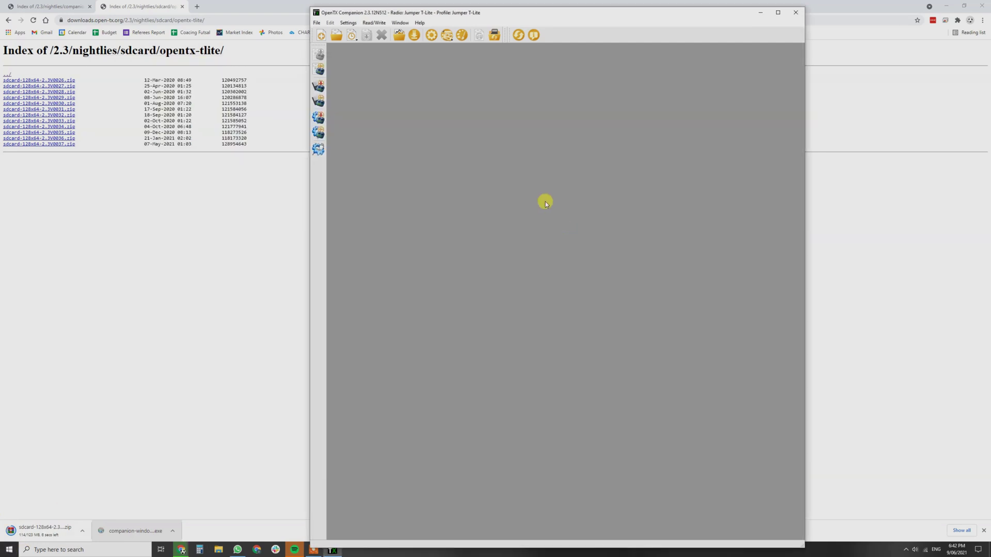
Step: Add a radio profile named Jumper T-Lite and set its radio type to Jumper T-Lite
left_click(348, 23)
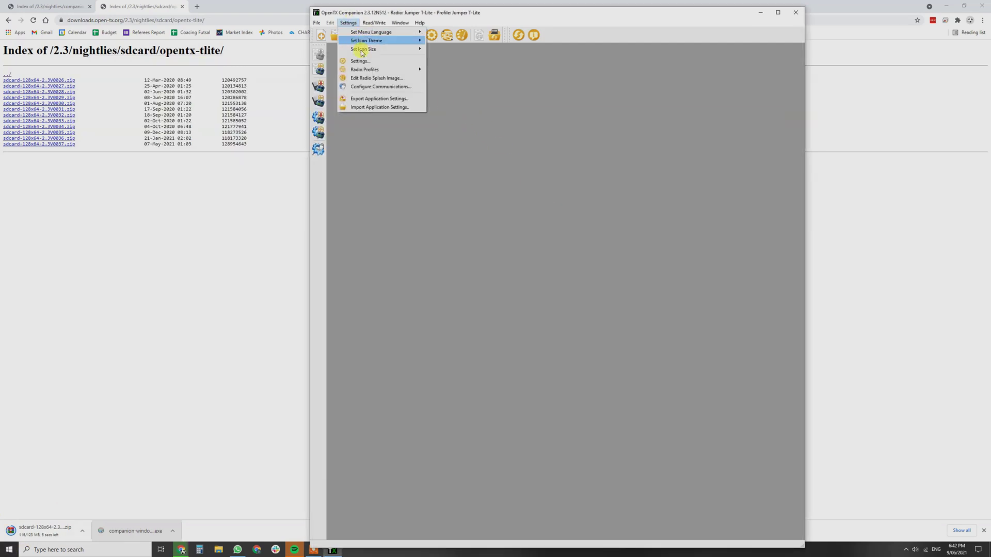
mouse_move(383, 71)
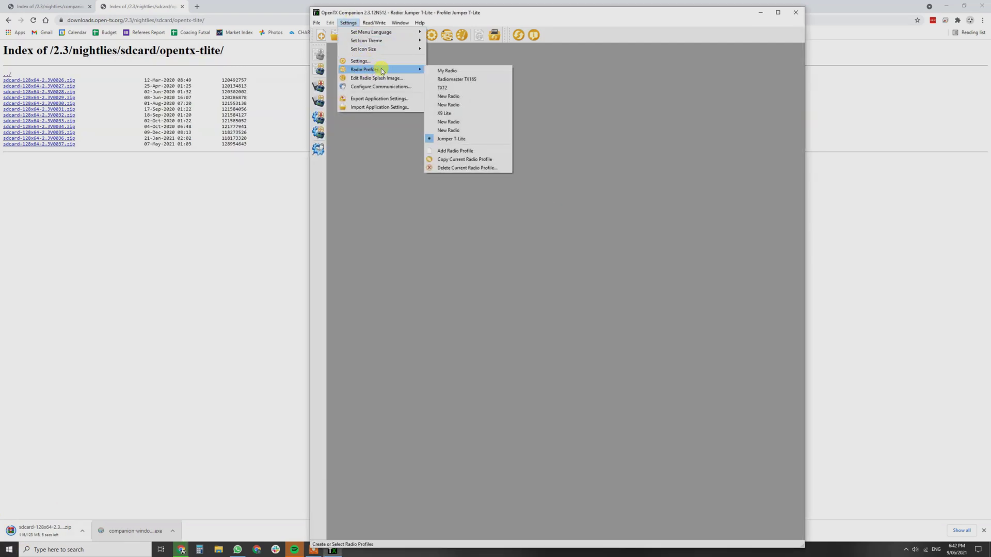
left_click(467, 151)
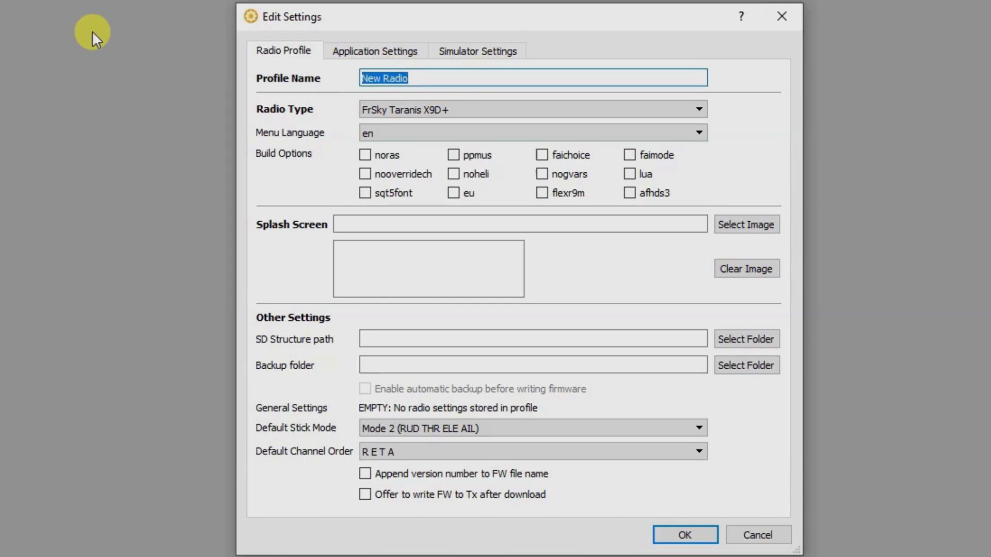
type("Jumper T-Lite")
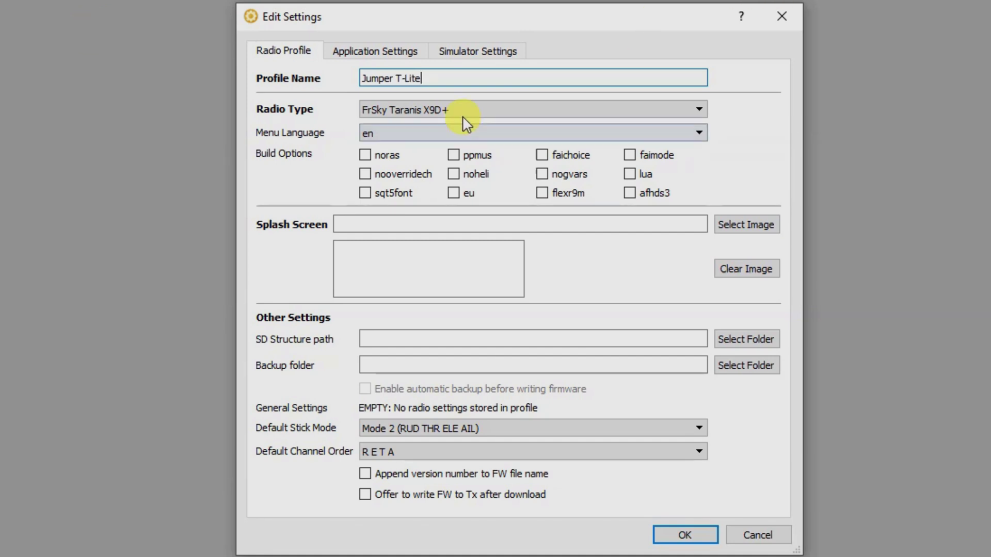
left_click(463, 111)
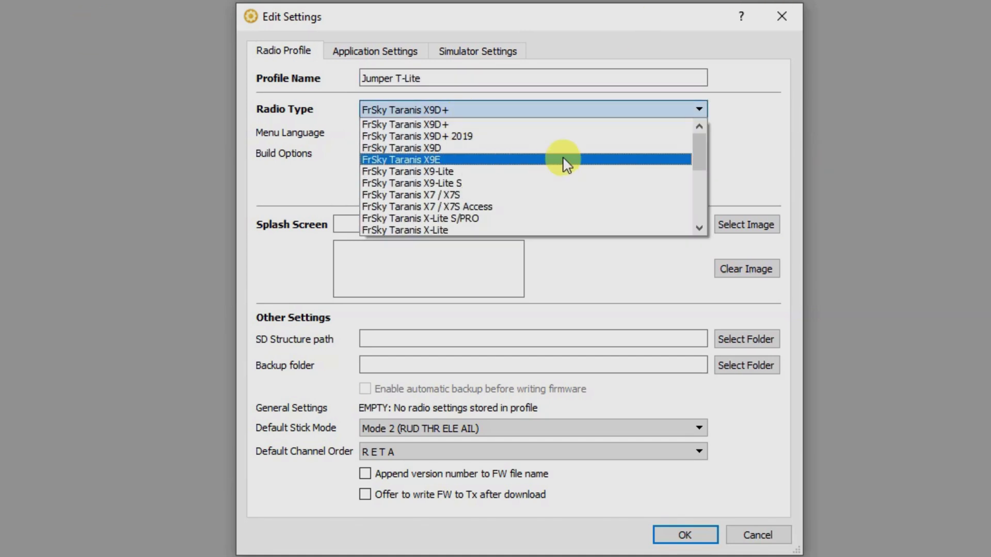
scroll(522, 173, "down", 3)
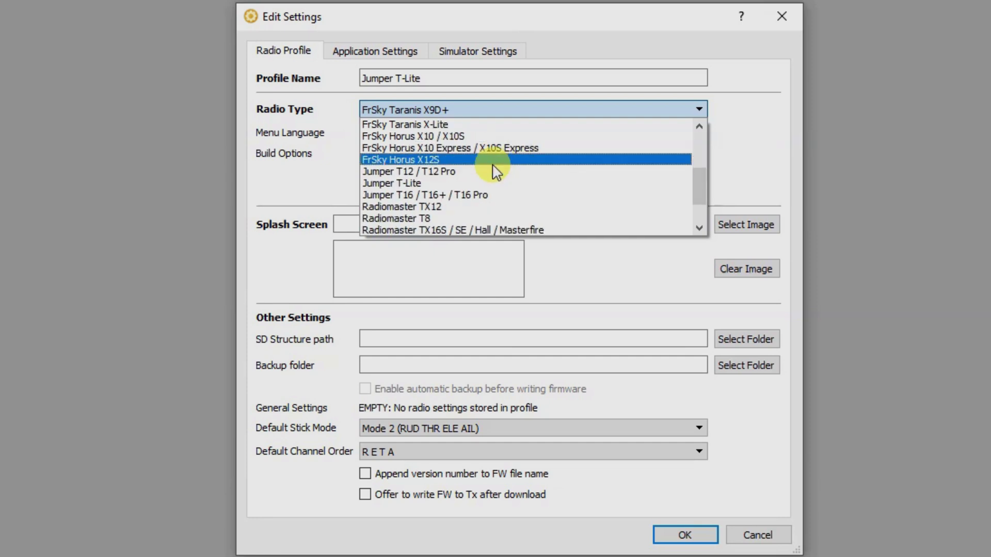
left_click(460, 182)
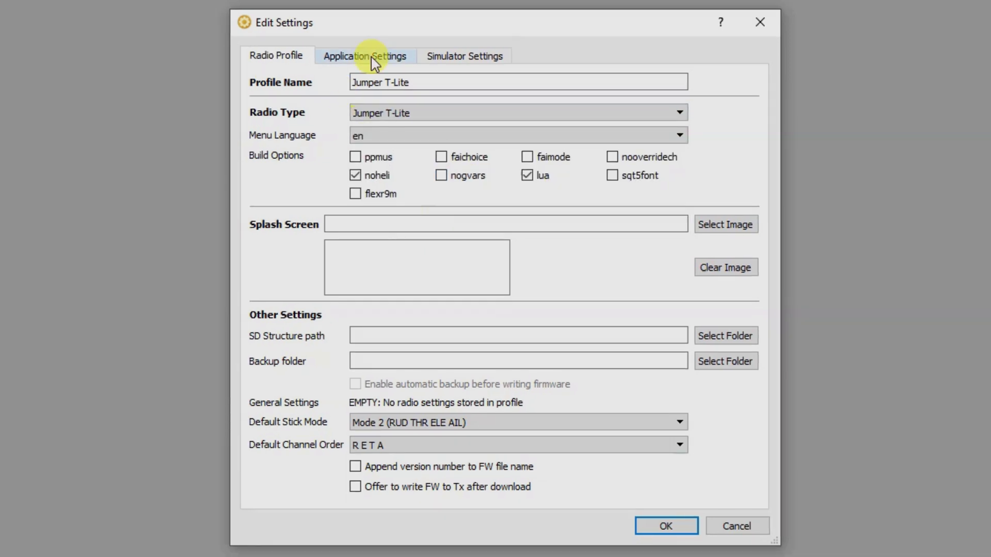
Step: Set the application's release channel to Nightly builds (unstable), then look over the simulator settings and return to the radio profile
left_click(382, 53)
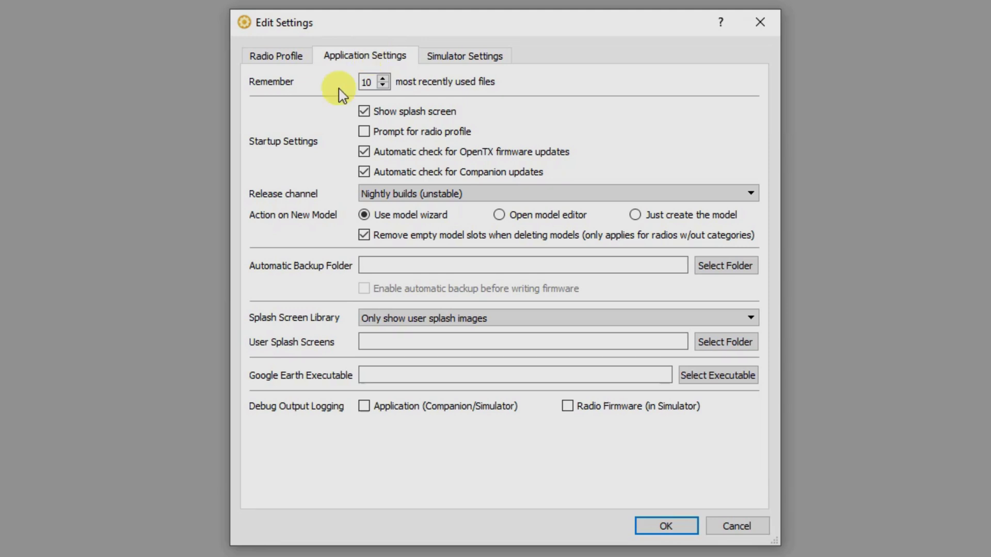
left_click(426, 194)
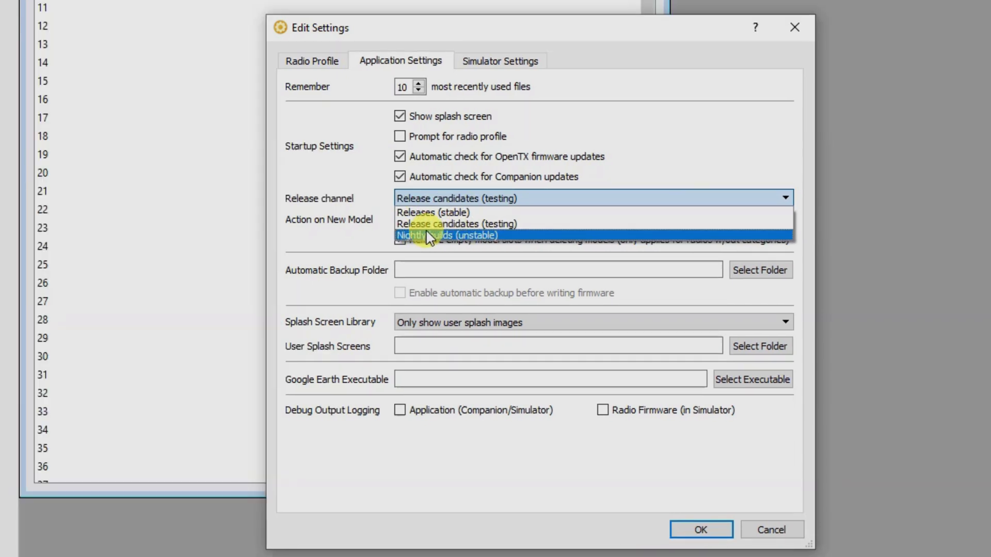
left_click(668, 194)
left_click(516, 198)
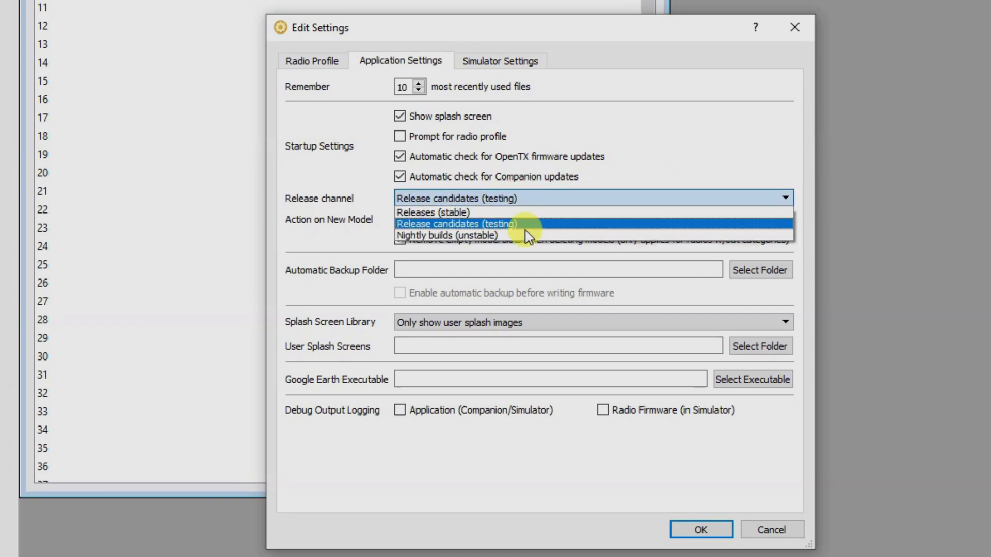
left_click(491, 236)
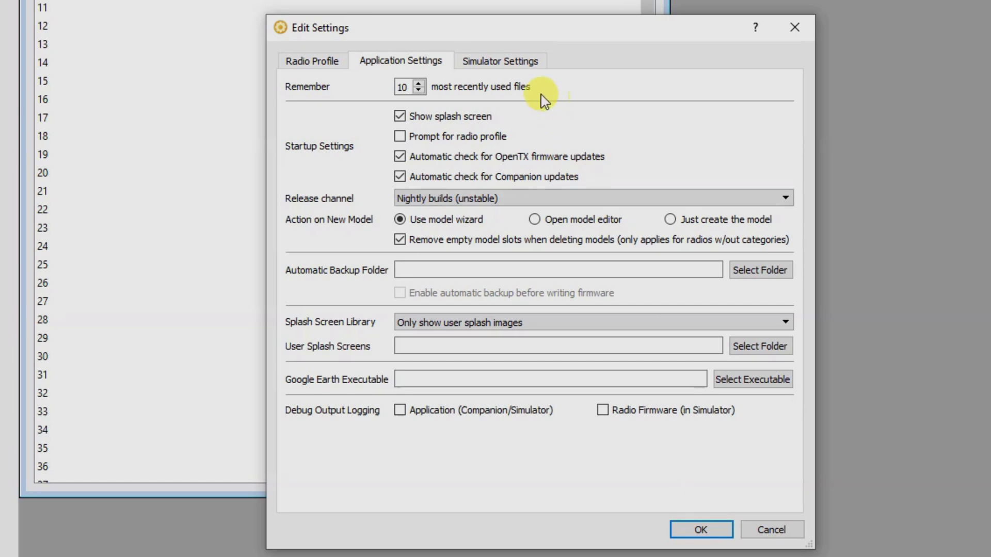
left_click(518, 62)
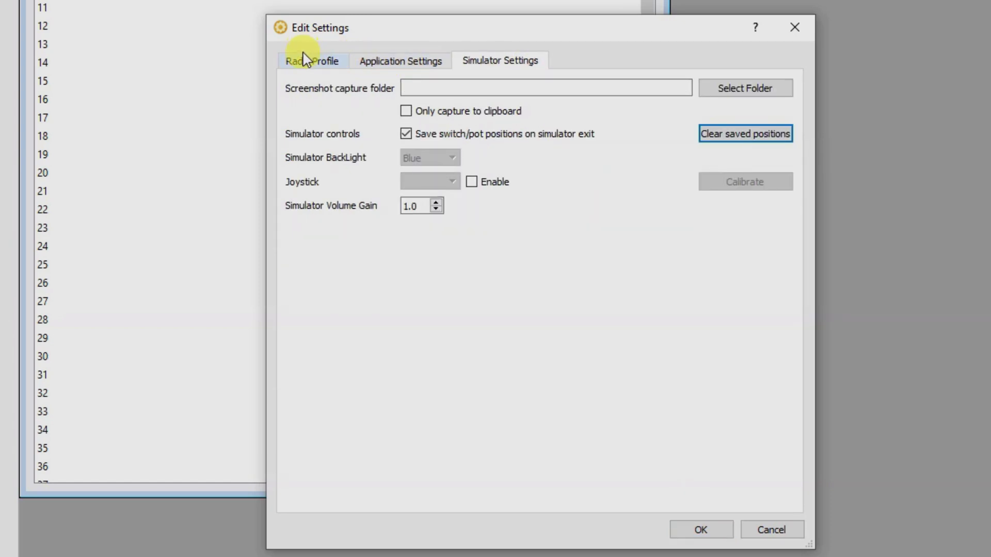
left_click(322, 61)
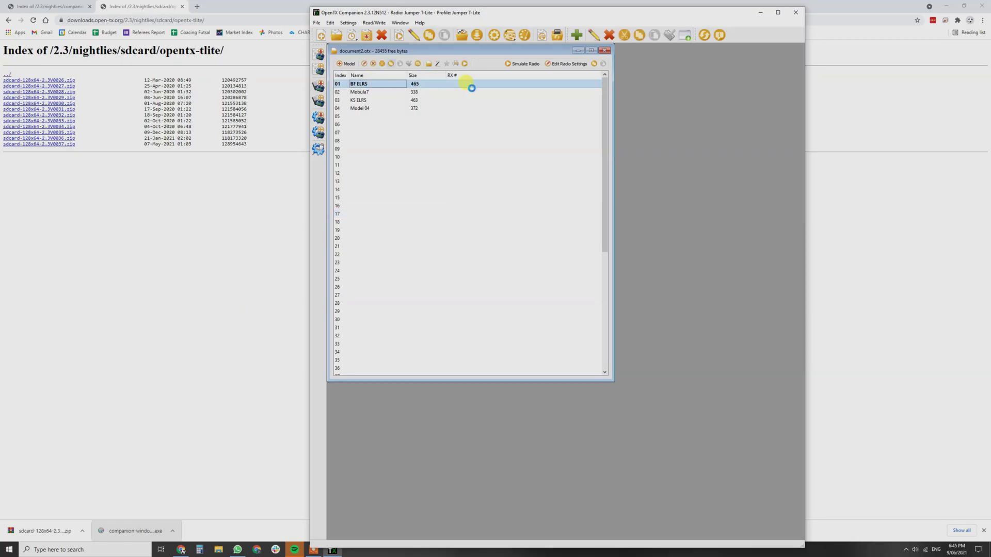
Step: Open the BF ELRS model for editing and make sure its internal radio system protocol is OFF
double_click(471, 88)
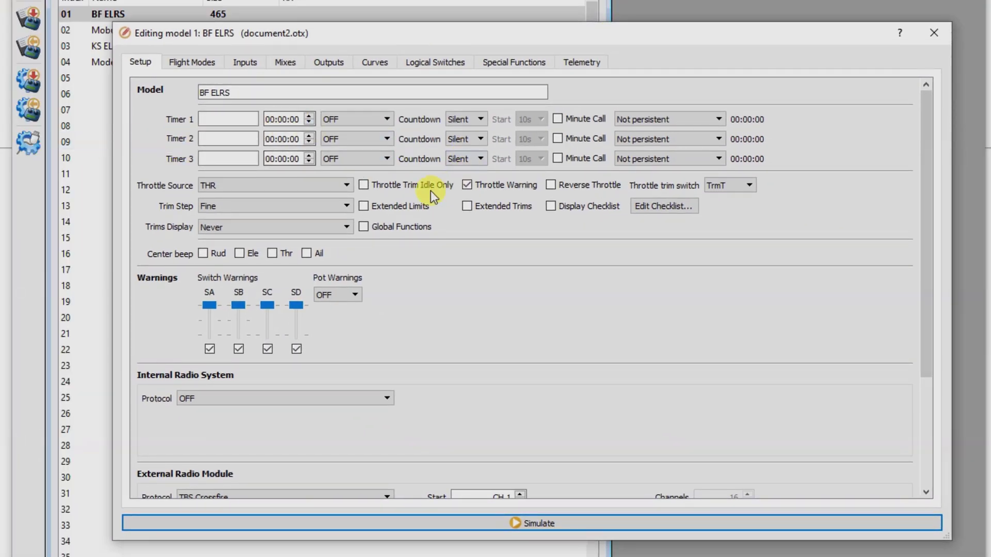
scroll(518, 258, "down", 4)
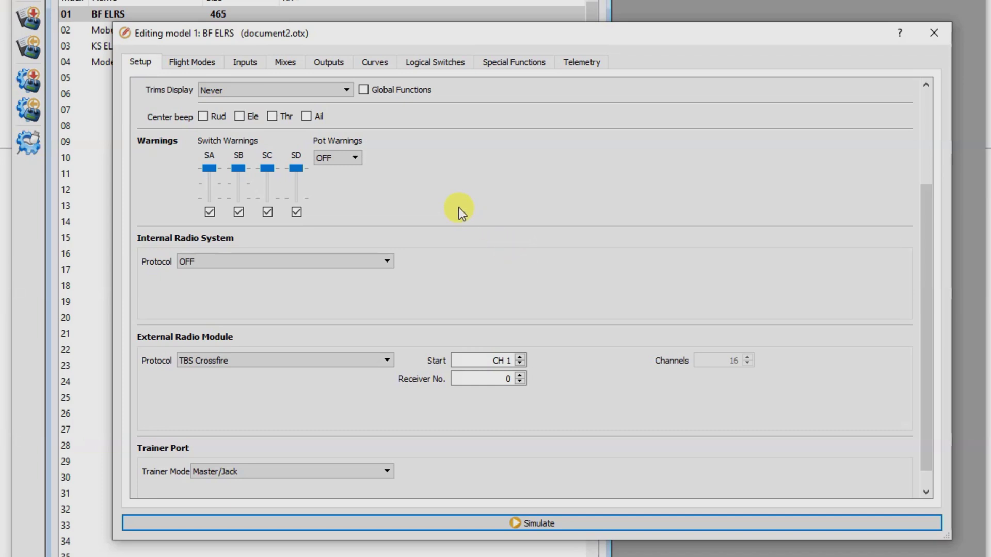
scroll(459, 207, "down", 1)
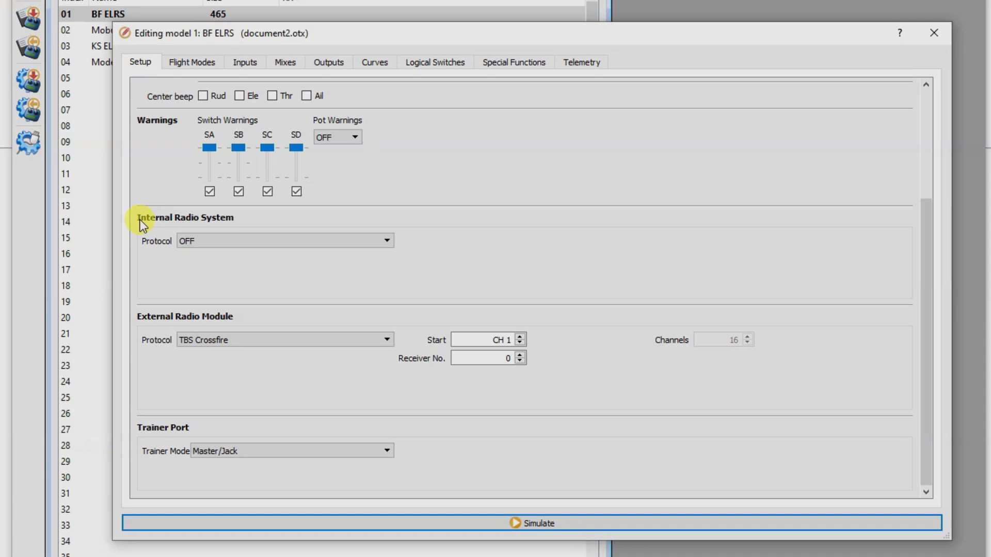
left_click(255, 241)
left_click(256, 240)
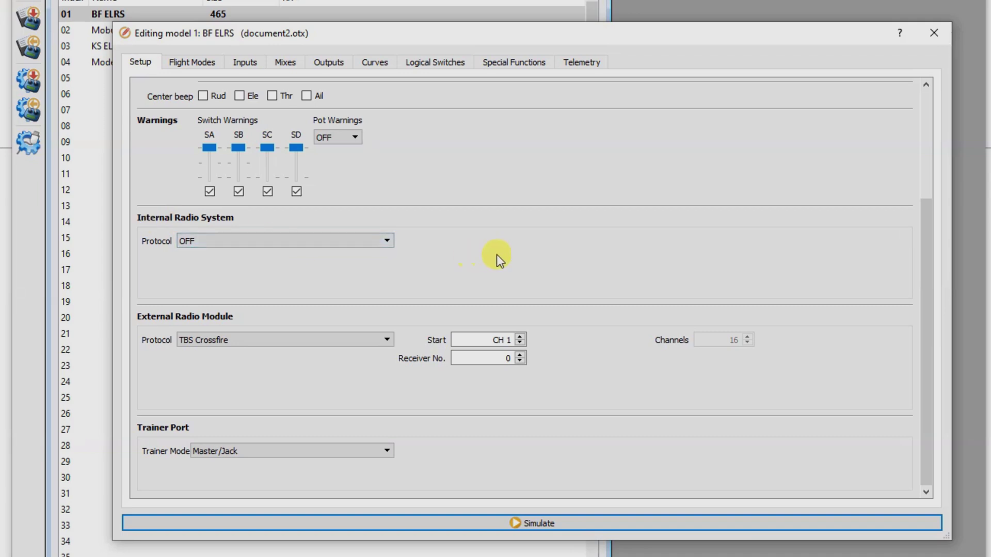
left_click(279, 241)
left_click(510, 231)
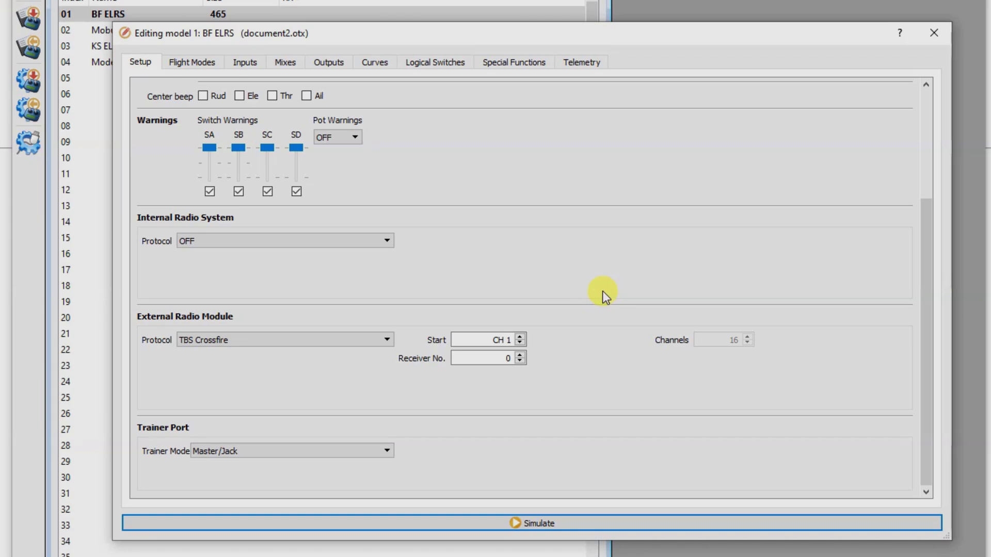
Step: Browse the external radio module protocols and choose TBS Crossfire for the BF ELRS model
left_click(229, 340)
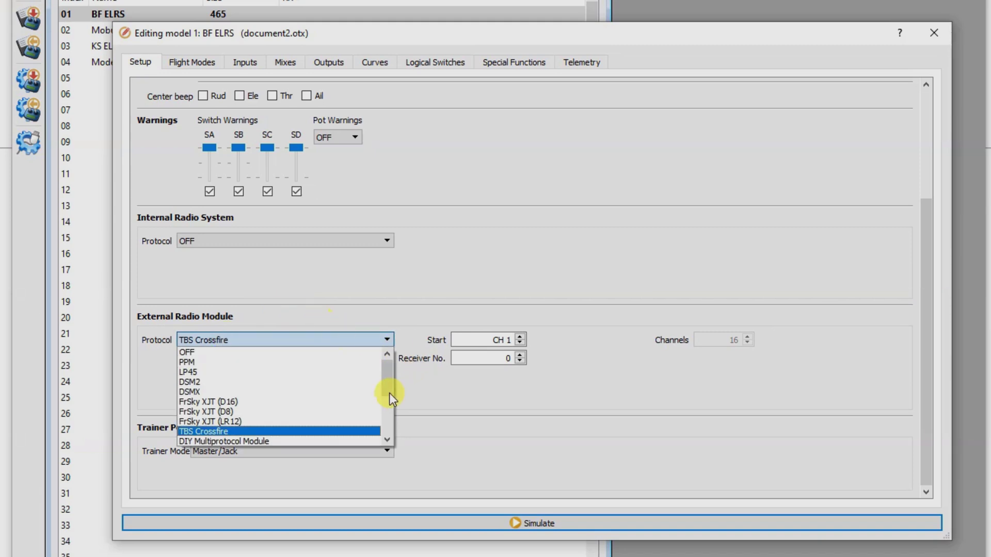
left_click_drag(389, 392, 385, 422)
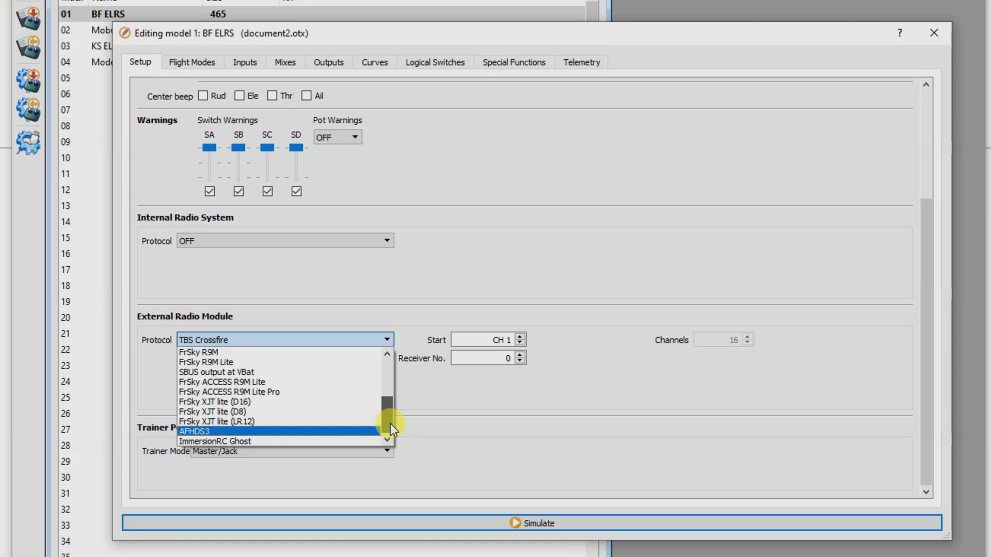
scroll(389, 412, "up", 1)
scroll(389, 407, "up", 2)
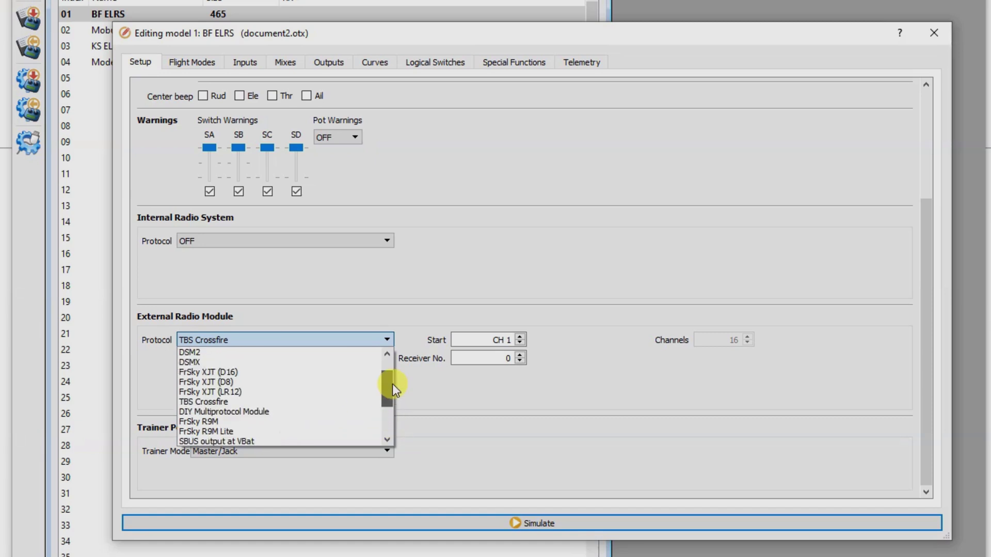
left_click(305, 419)
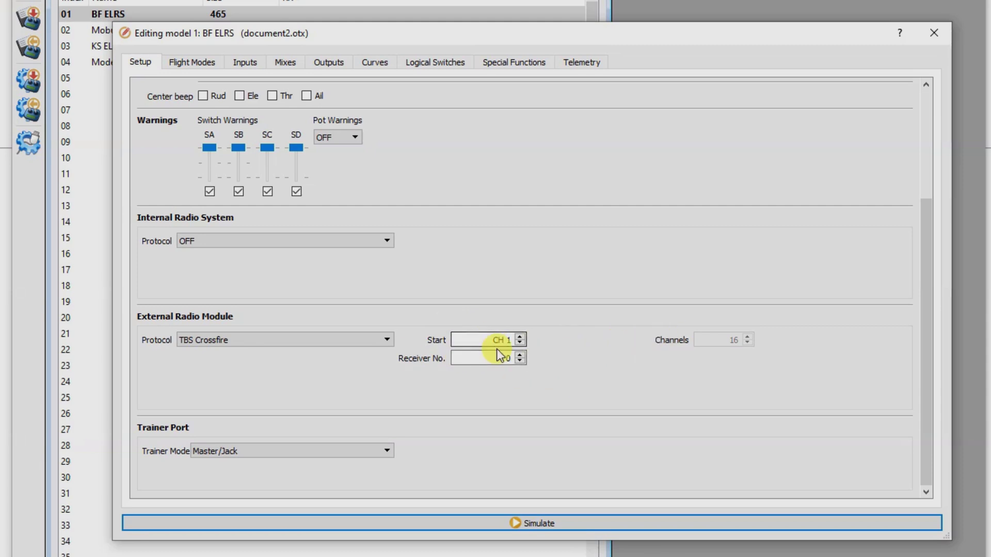
Step: Review the BF ELRS model's flight modes, stick inputs and channel mixes
left_click(205, 56)
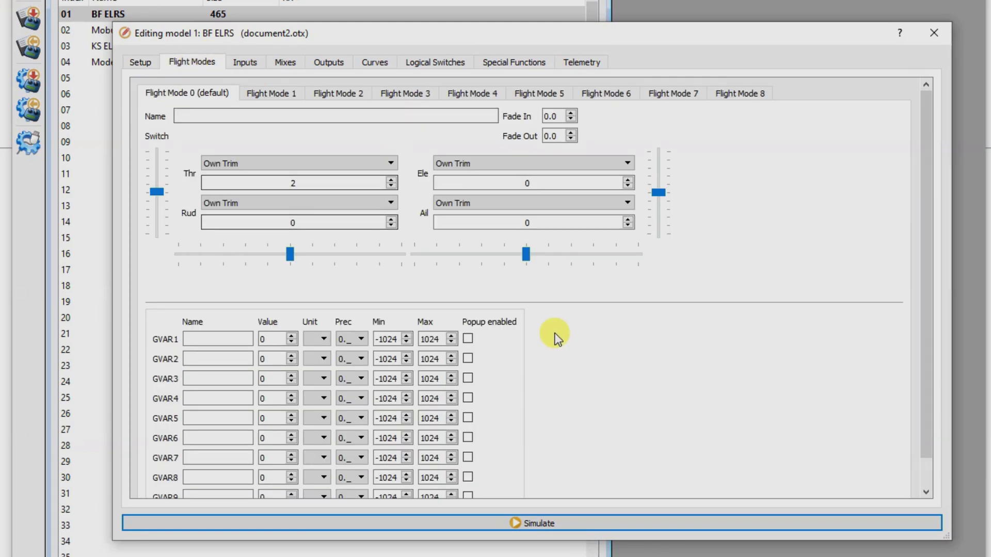
scroll(553, 341, "down", 1)
scroll(547, 344, "up", 1)
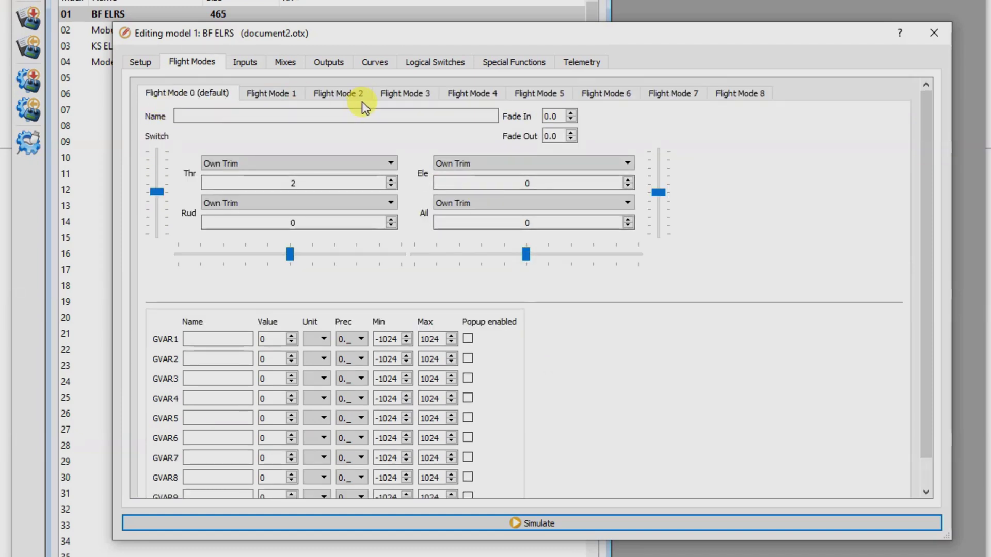
left_click(249, 62)
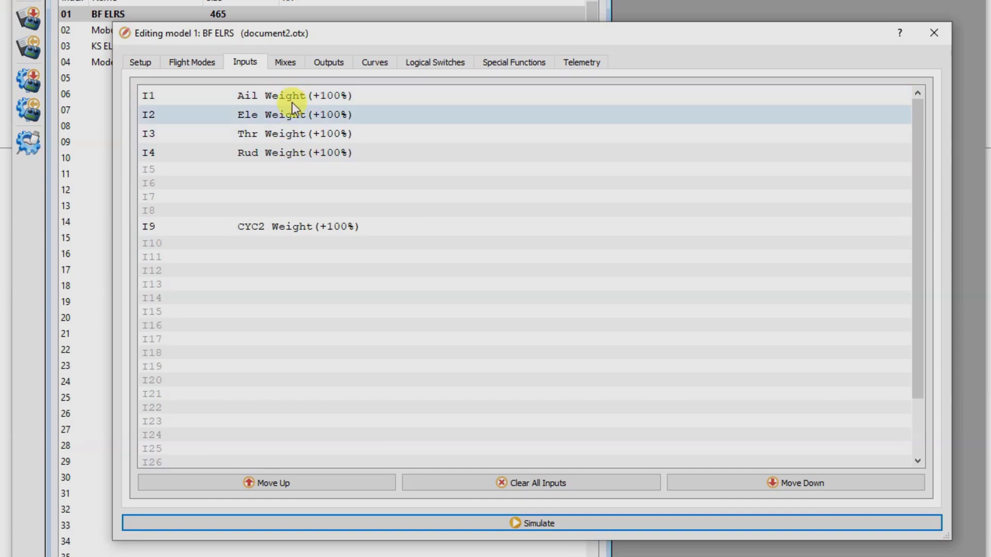
left_click(284, 66)
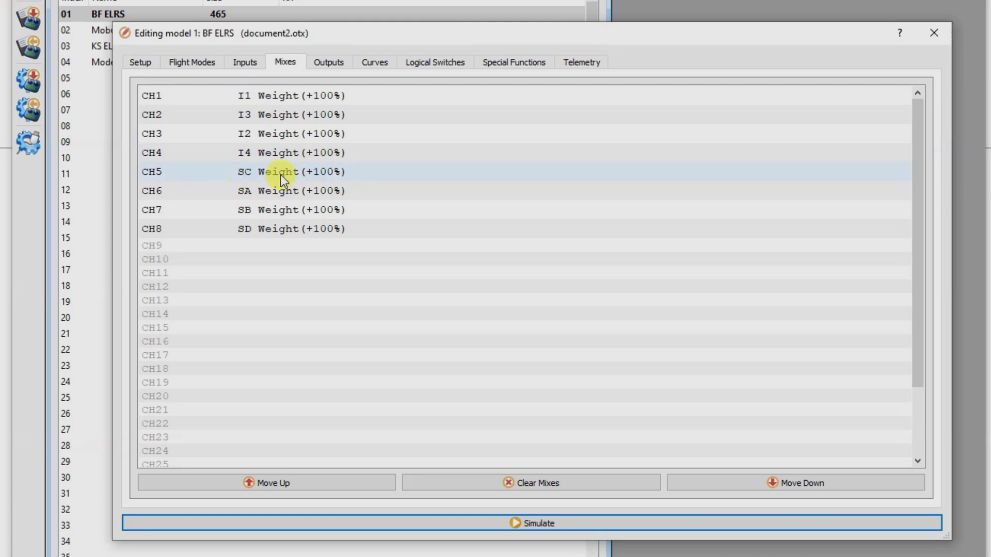
Step: Check the model's outputs, curves, logical switches, special functions, telemetry sensors and RSSI source, then return to the model setup
left_click(315, 63)
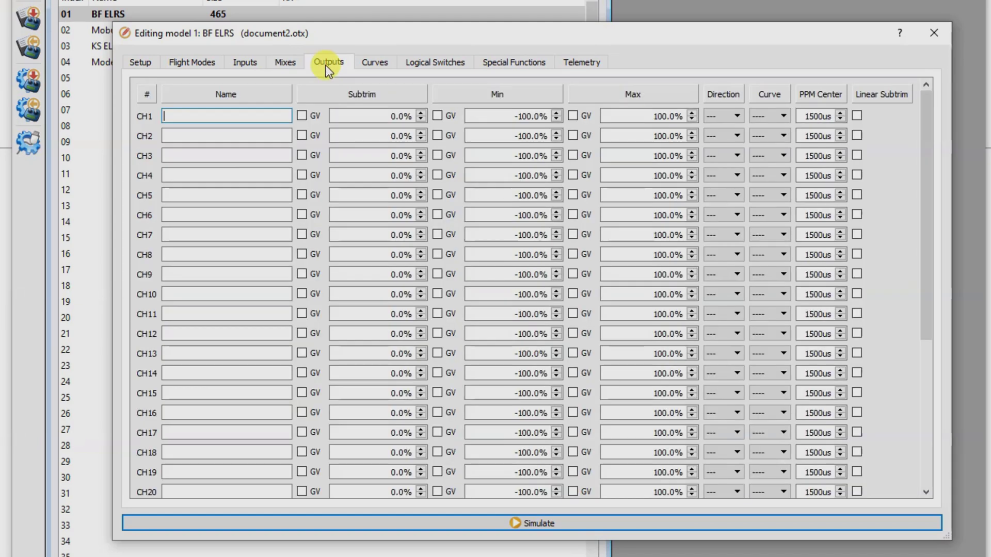
left_click(384, 65)
left_click(437, 66)
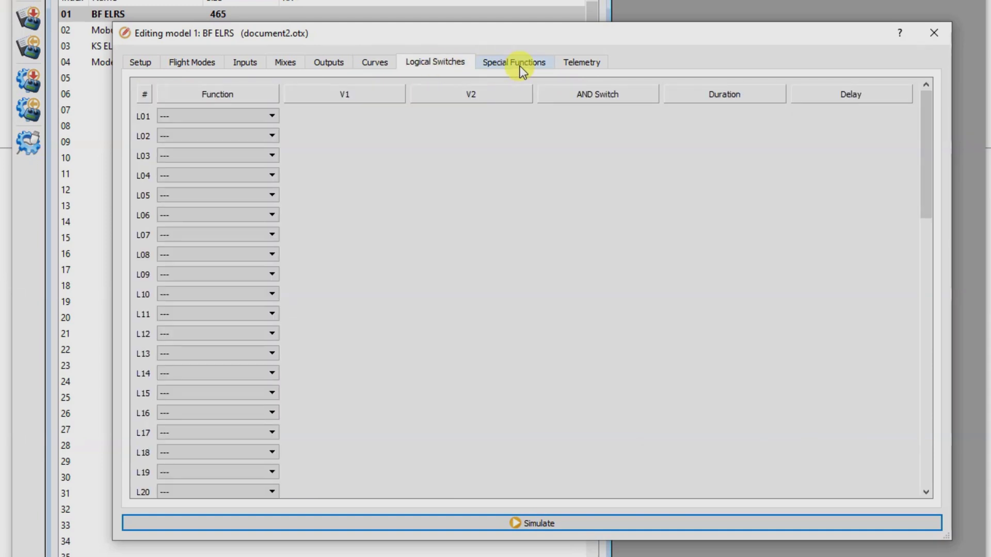
left_click(524, 63)
left_click(589, 66)
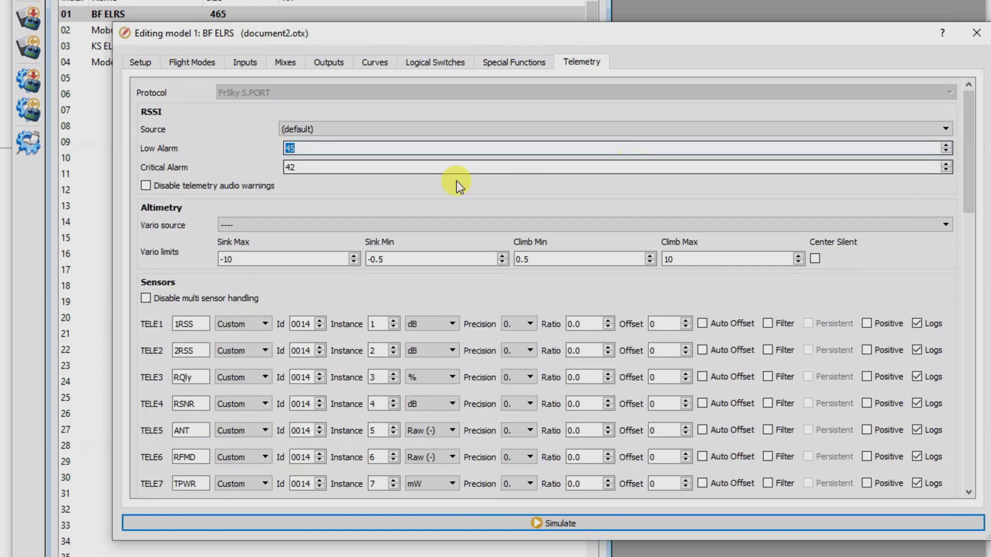
scroll(201, 160, "down", 3)
scroll(202, 159, "down", 20)
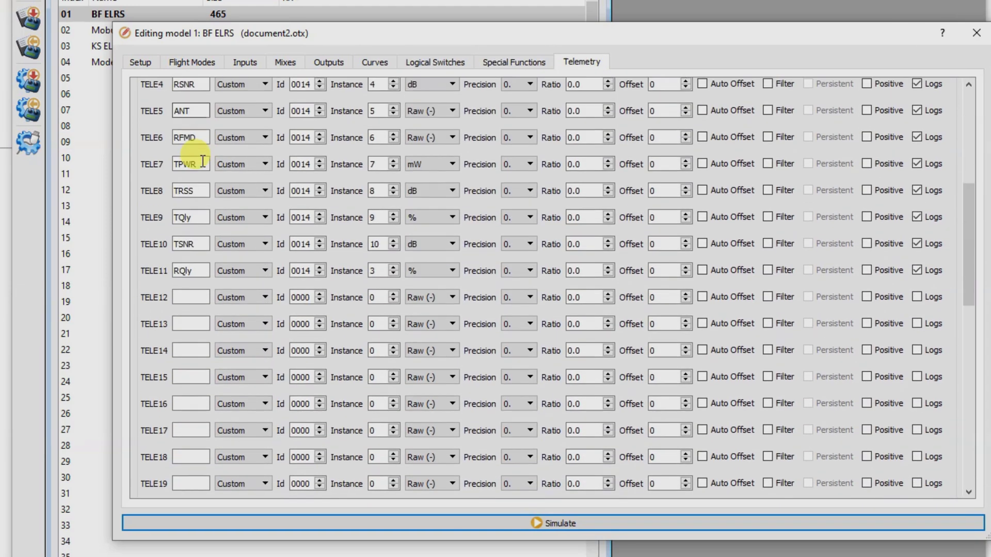
scroll(227, 181, "up", 12)
scroll(227, 182, "up", 12)
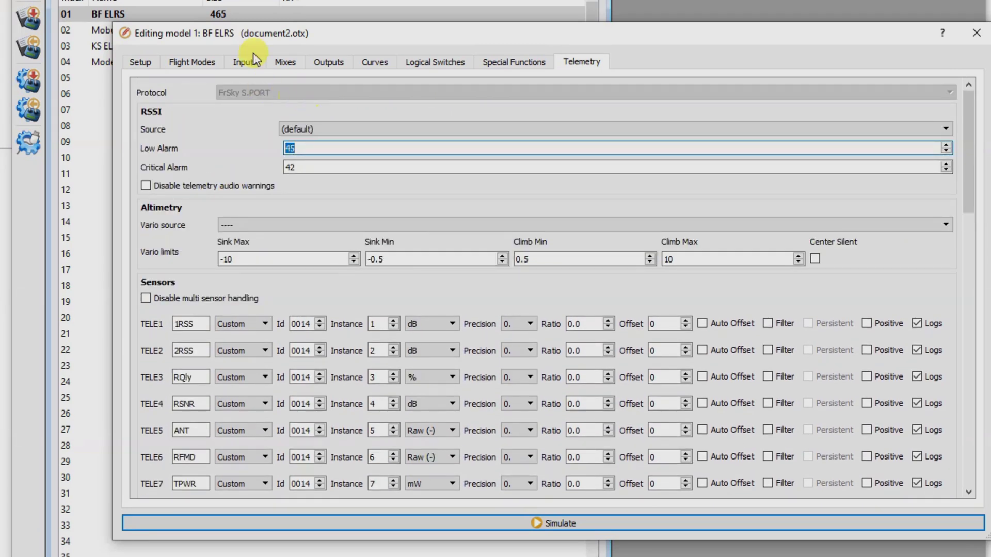
left_click(357, 126)
left_click(360, 122)
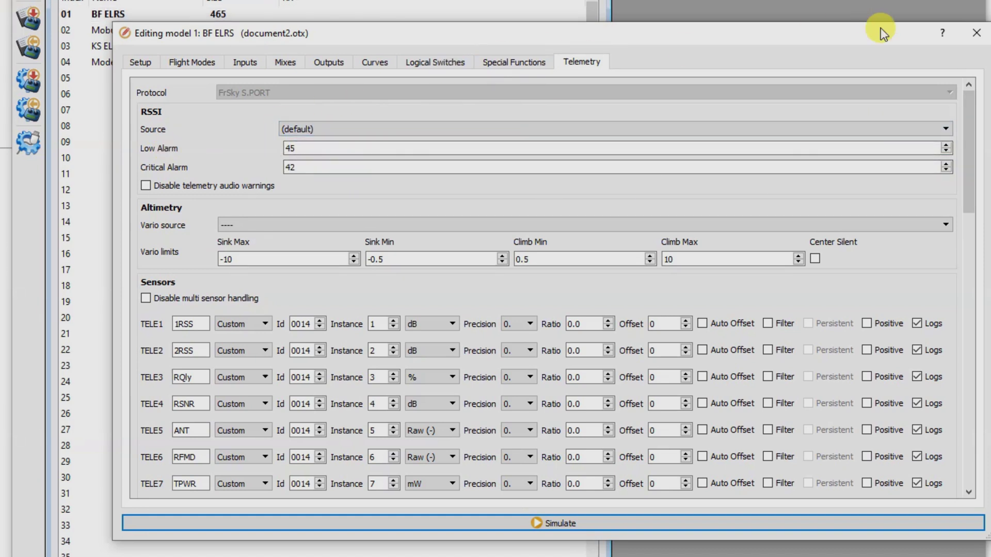
left_click(139, 62)
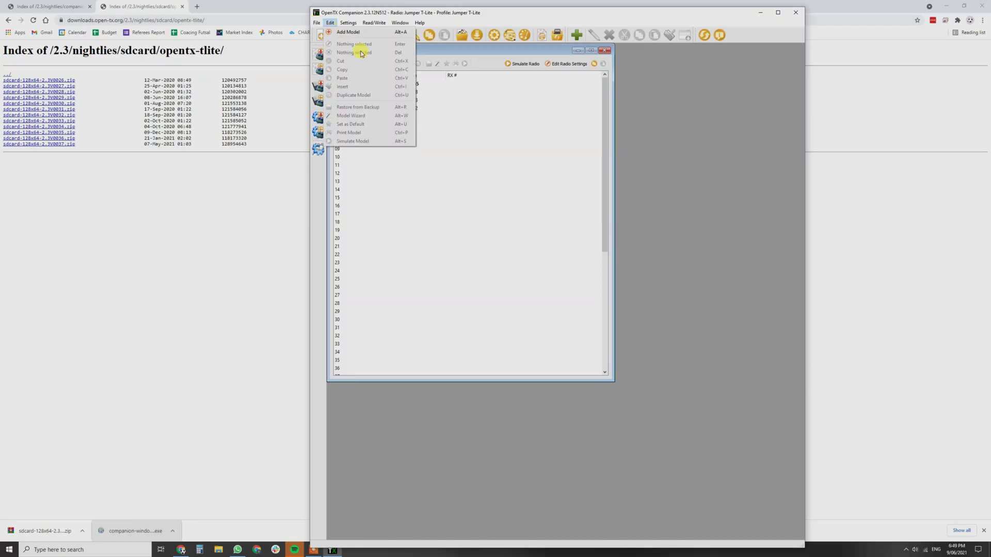
Step: Download the opentx-tlite-lua-en radio firmware and open the release notes for version 2.3.12N512, then close them
left_click(336, 132)
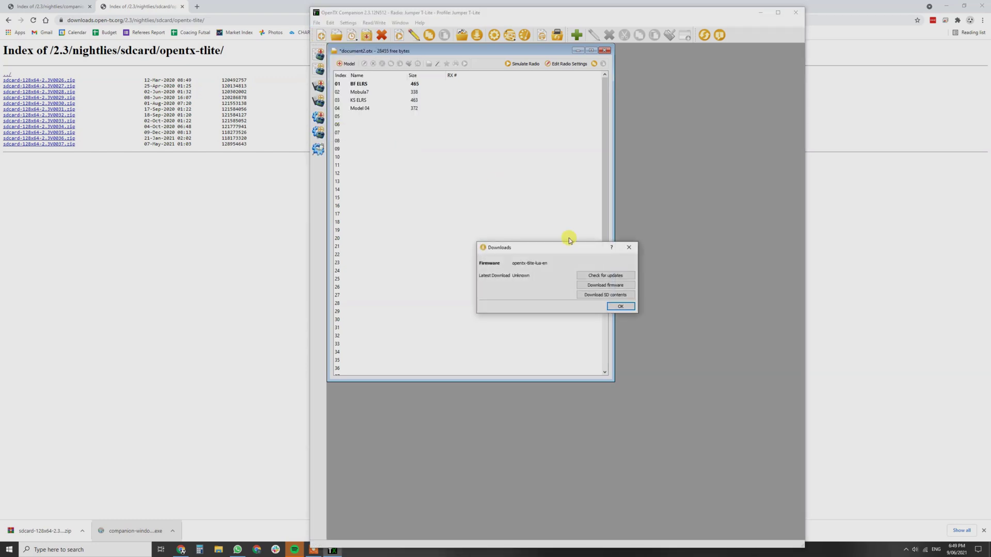
left_click(595, 287)
left_click(629, 293)
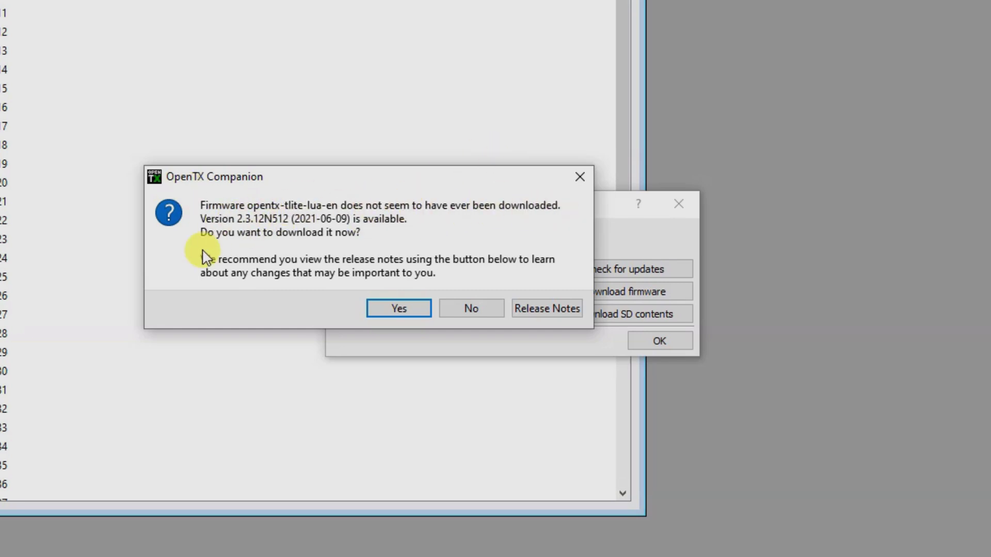
left_click(521, 308)
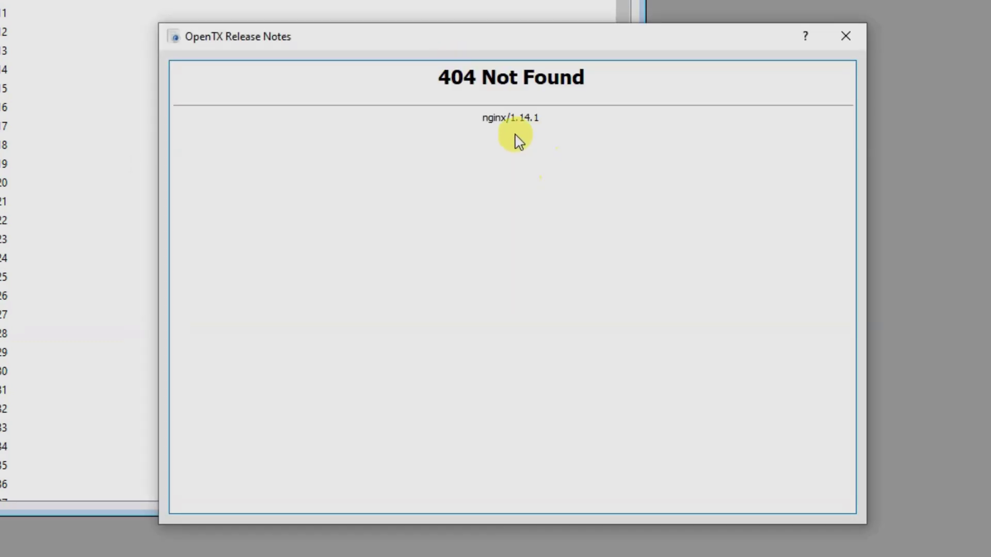
left_click(845, 35)
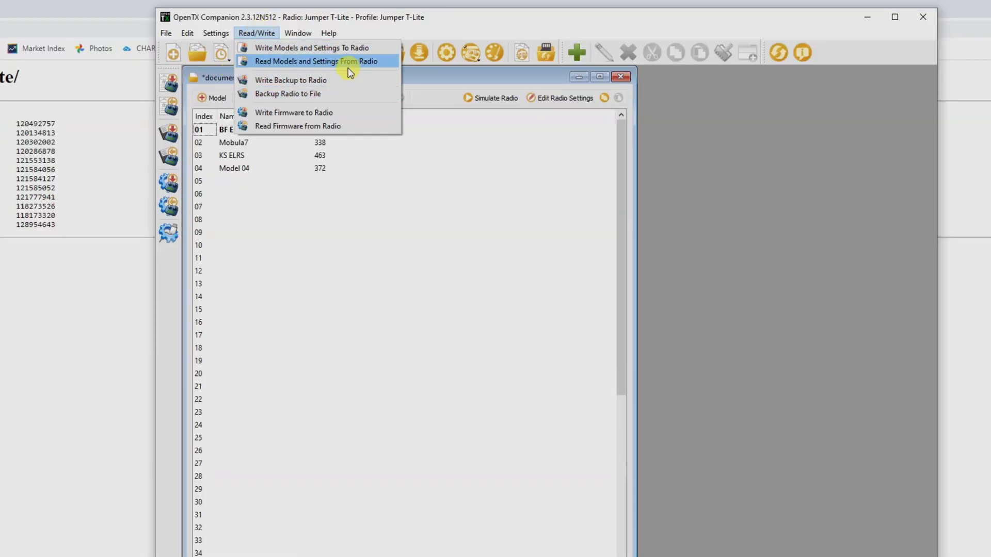
Step: Load opentx-tlite-lua-en.bin and write it to the radio, using the firmware start screen with the hardware compatibility check on
left_click(347, 113)
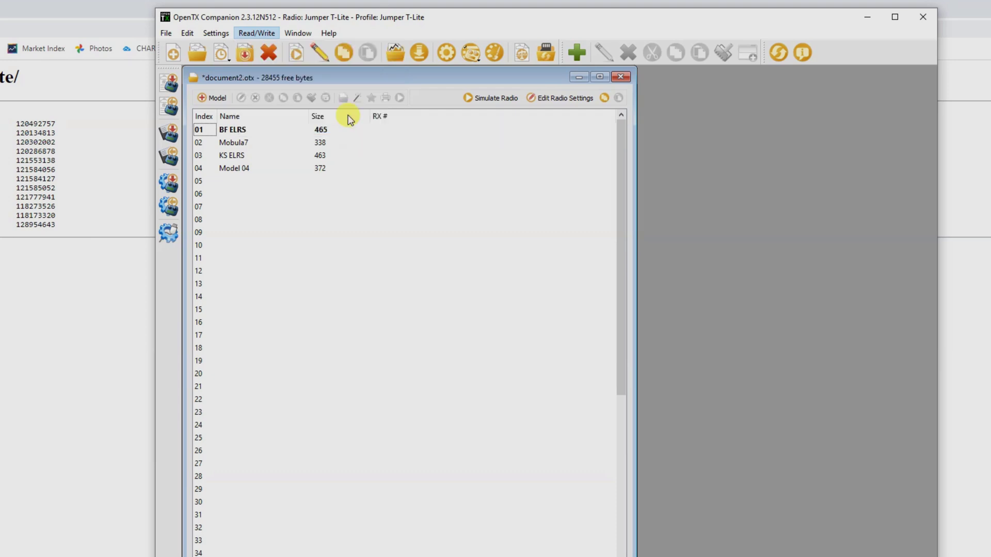
left_click(636, 365)
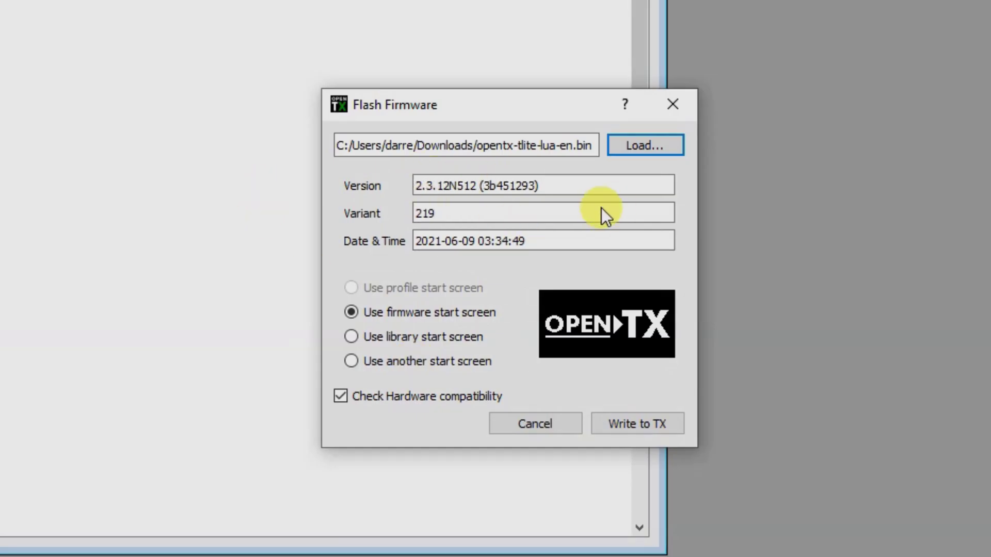
left_click(414, 343)
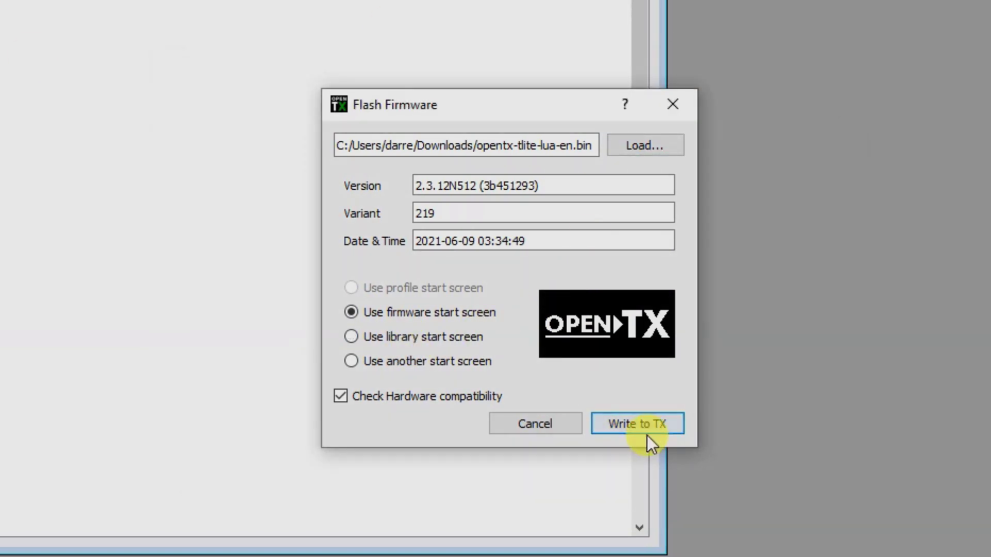
left_click(645, 432)
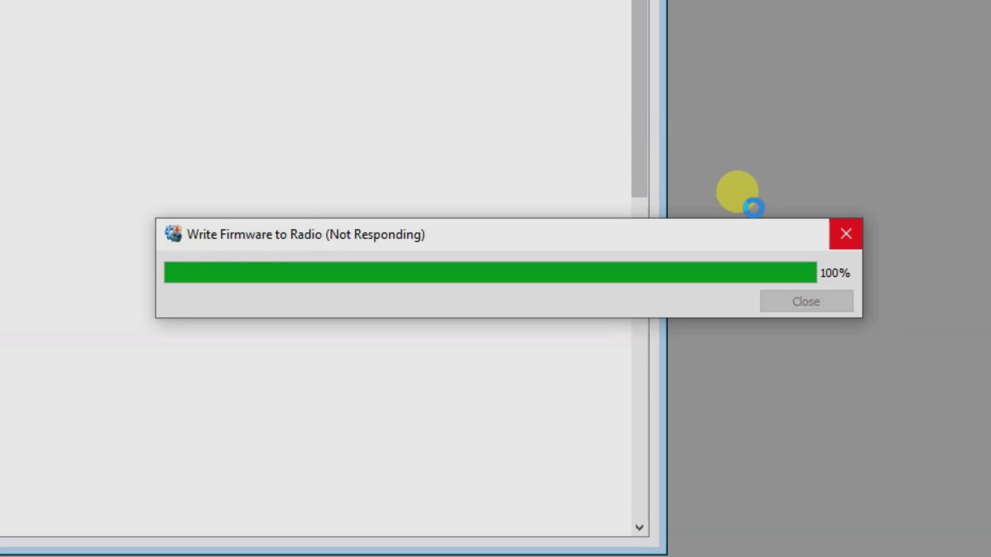
left_click(825, 324)
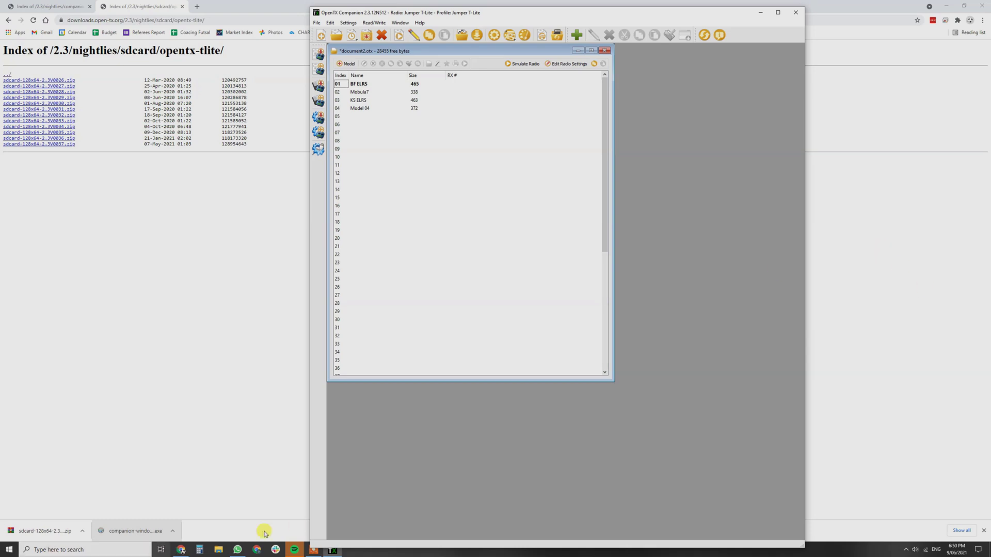
Step: Look through USB Drive (F:) in File Explorer and the downloaded sdcard-128x64-2.3V0037 archive, then close the archive
left_click(218, 549)
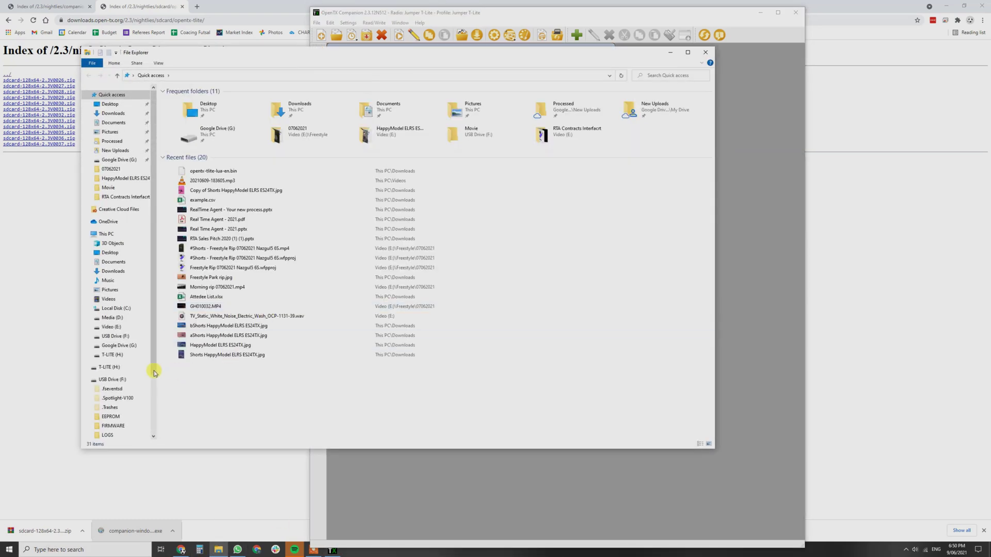
left_click(111, 380)
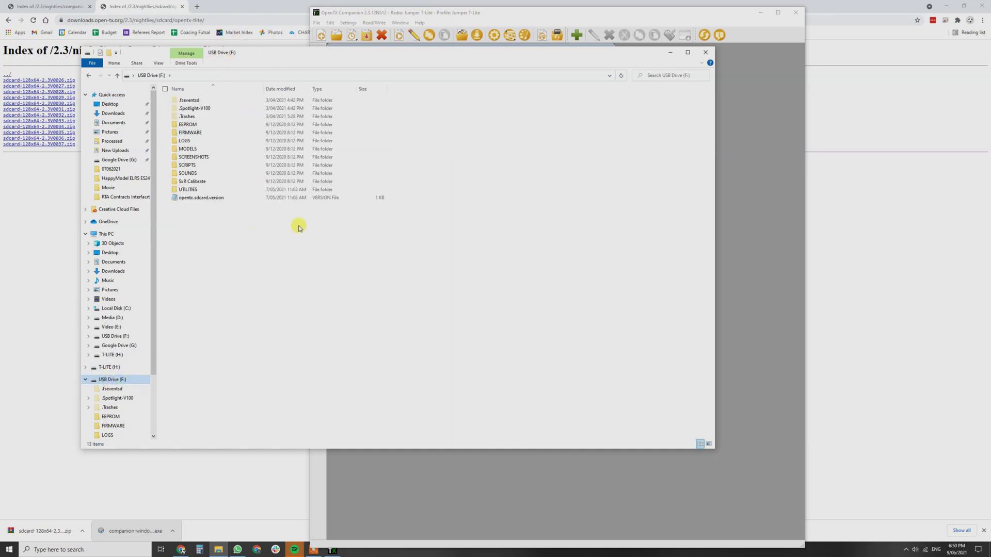
left_click(67, 530)
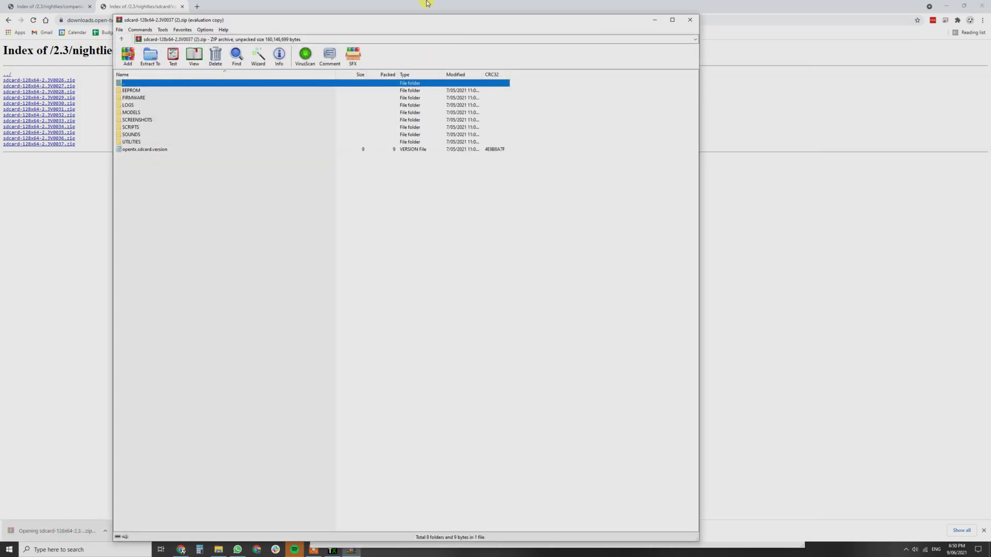
left_click_drag(155, 250, 139, 95)
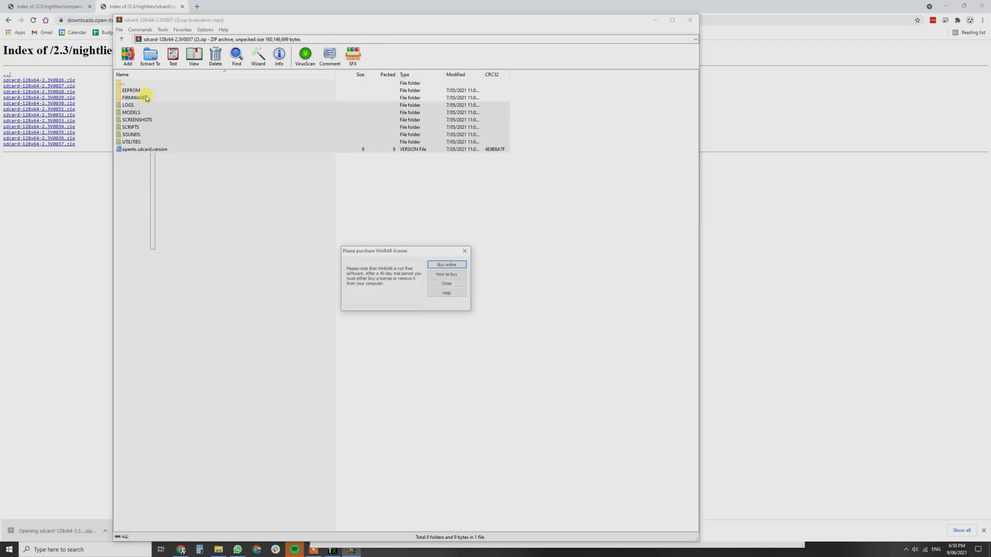
left_click(448, 283)
left_click(270, 285)
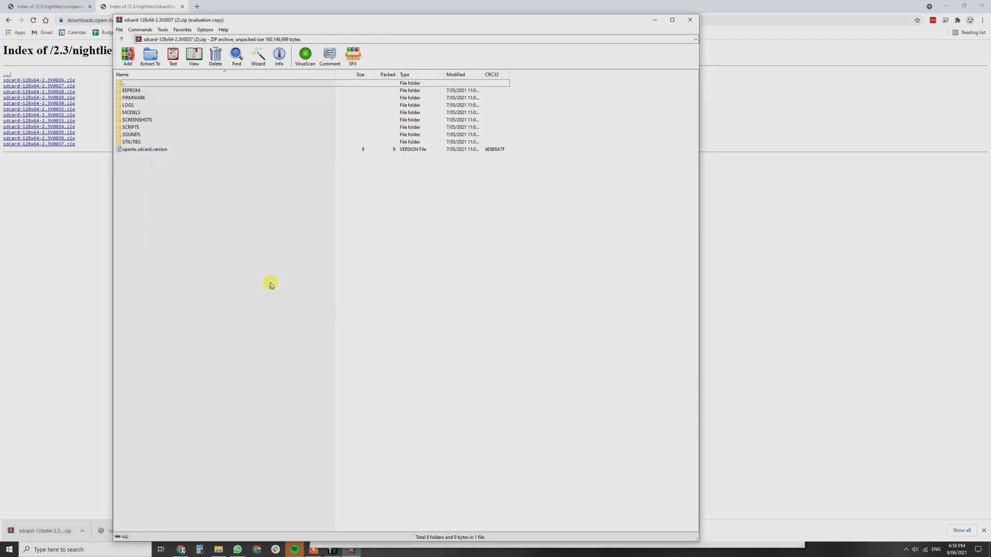
left_click(690, 19)
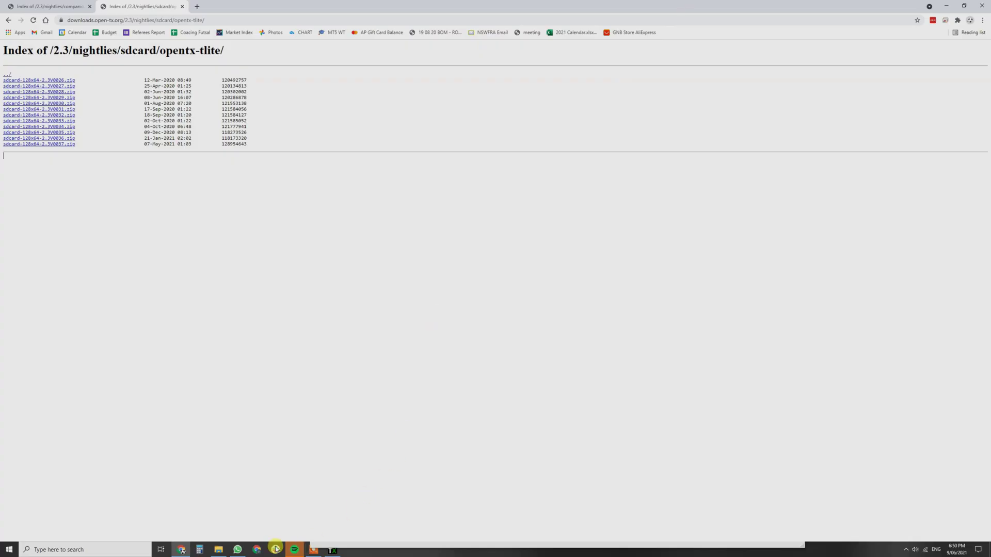
Step: Return to USB Drive (F:) in File Explorer, move and narrow its window, and open the TOOLS folder inside SCRIPTS
left_click(221, 549)
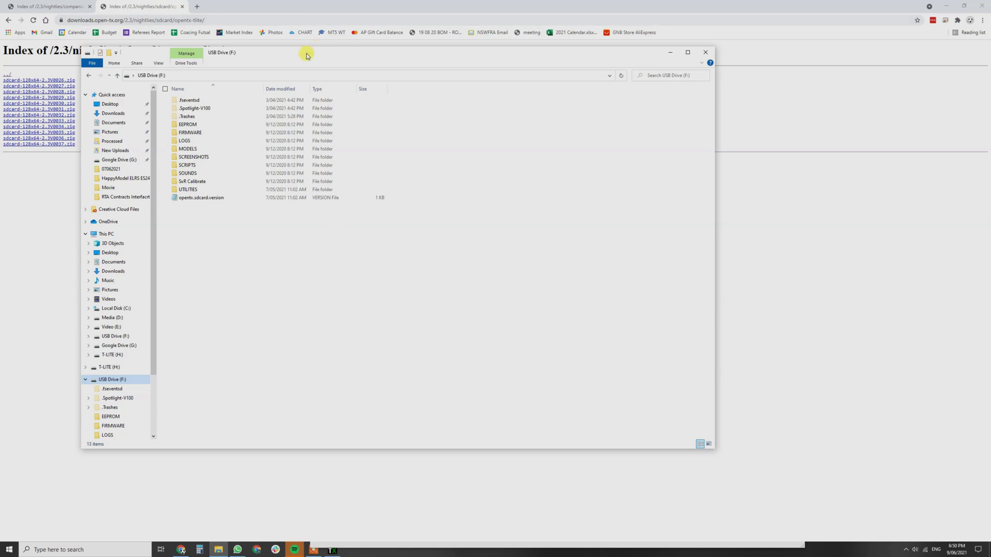
left_click_drag(306, 55, 485, 110)
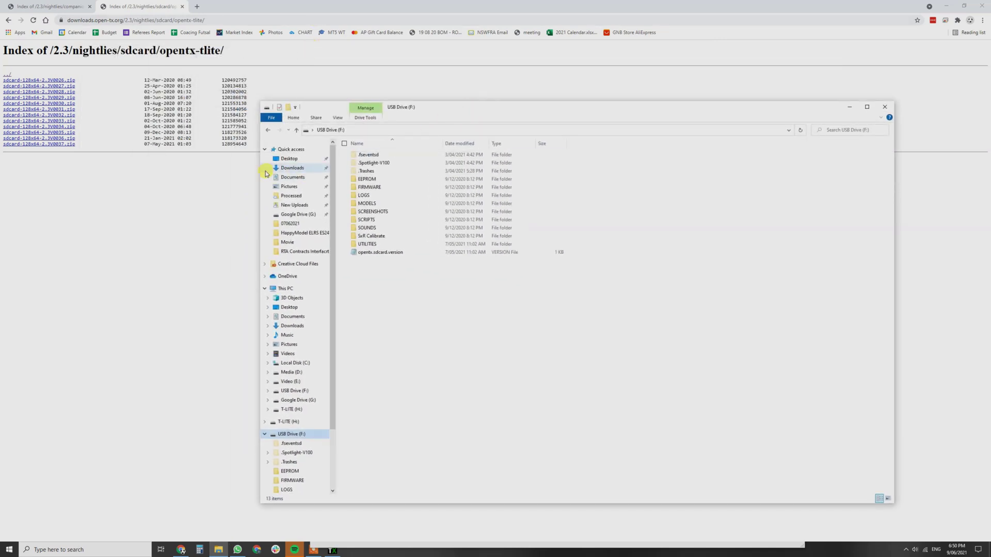
left_click_drag(261, 174, 450, 186)
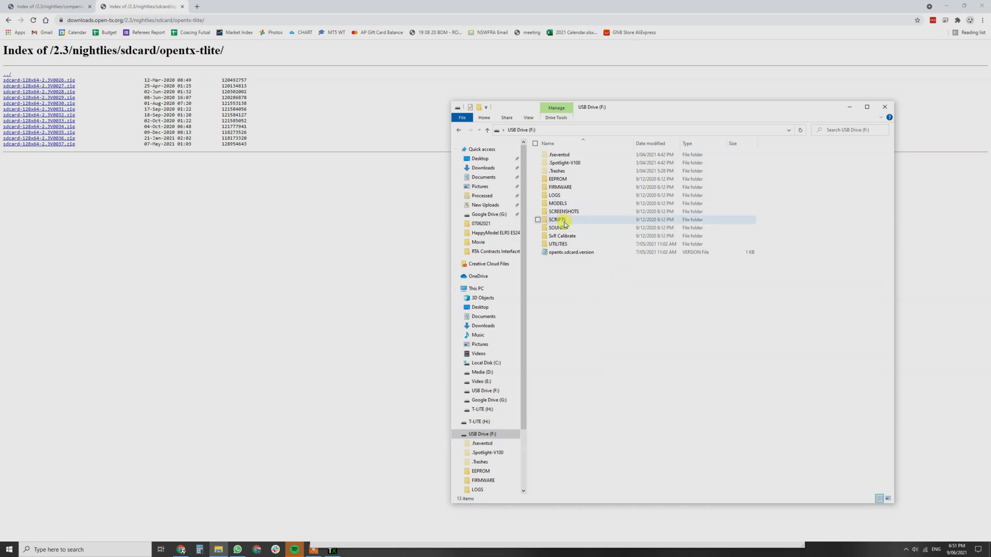
mouse_move(564, 225)
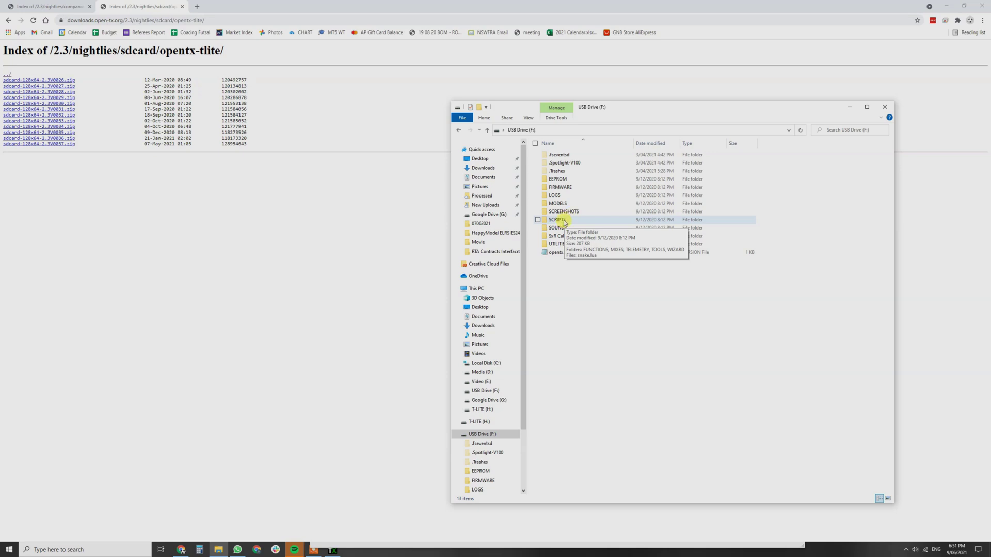
double_click(564, 222)
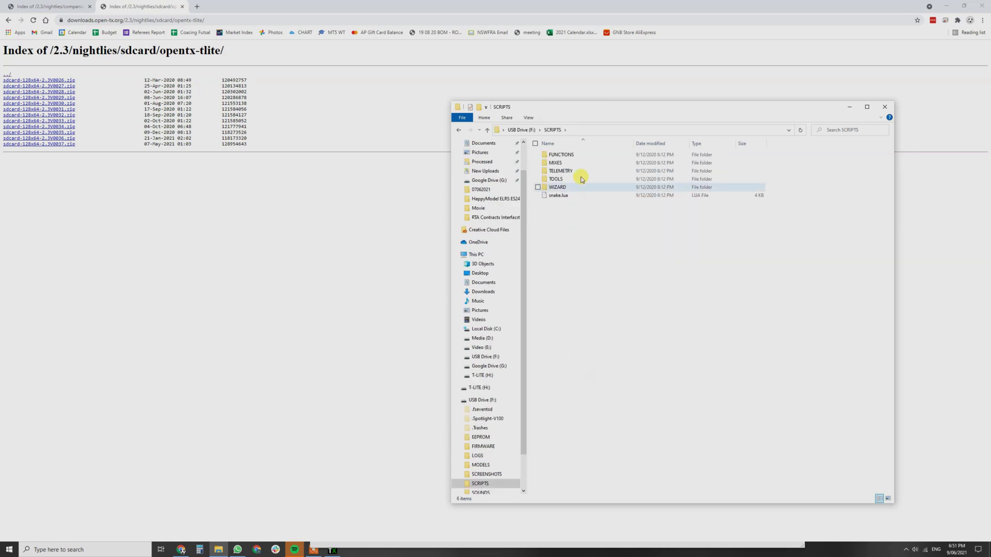
double_click(564, 180)
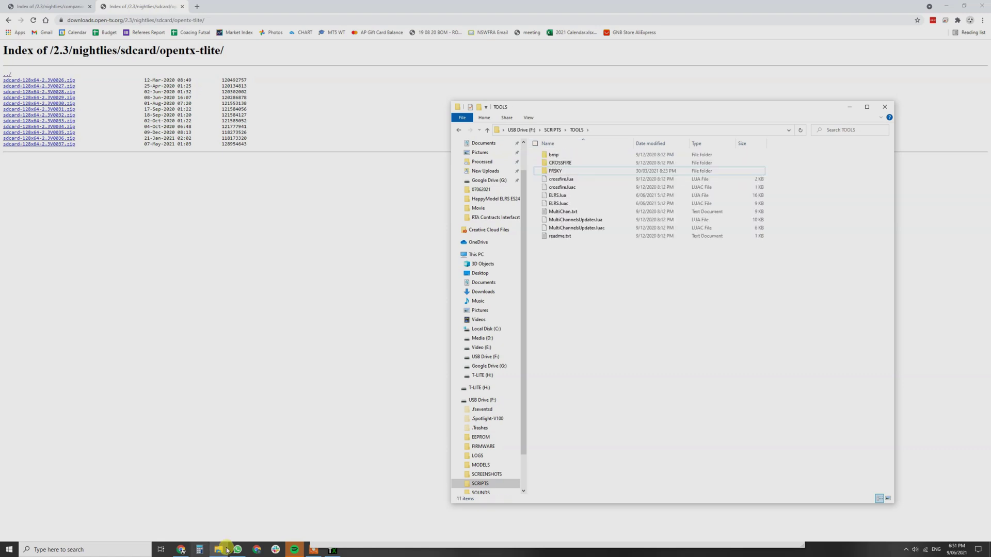
Step: Examine the contents of the FRSKY and CROSSFIRE folders inside TOOLS
double_click(556, 172)
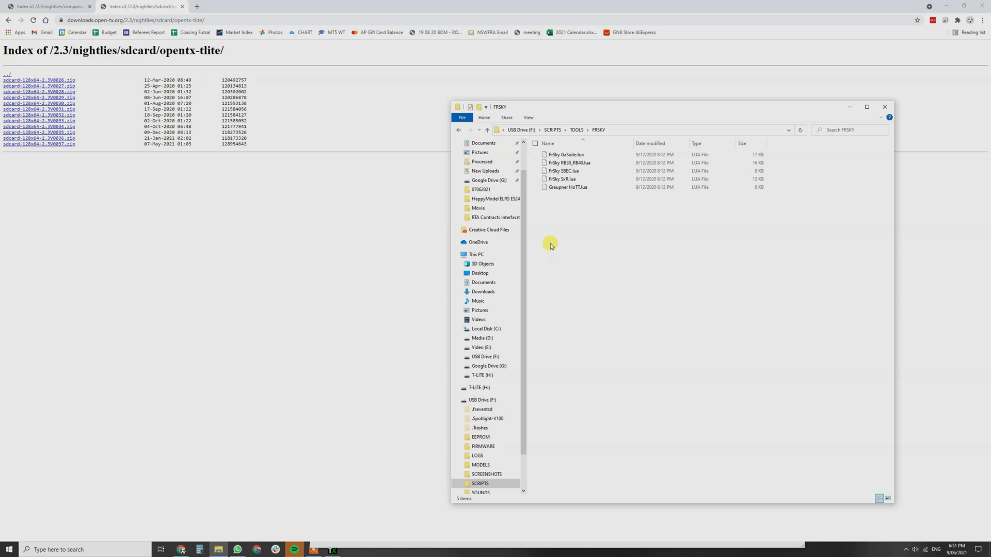
left_click(575, 130)
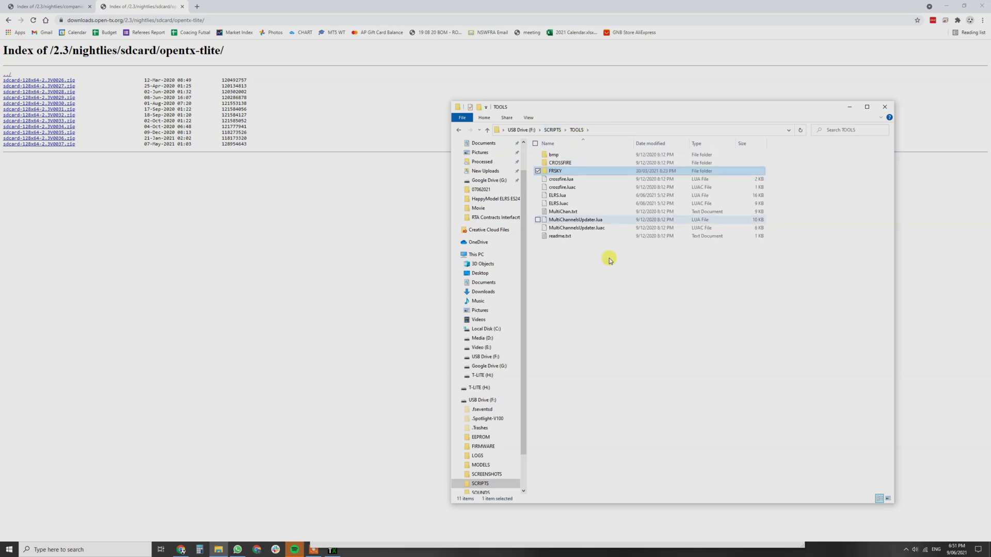
left_click(557, 163)
left_click(557, 163)
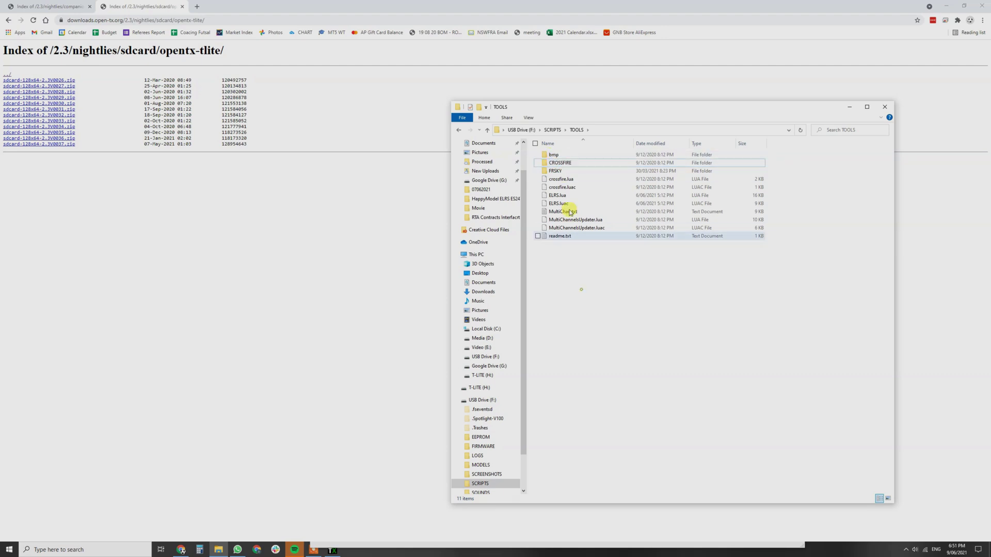
Step: Move crossfire.lua and crossfire.luac from TOOLS into the CROSSFIRE folder, replacing the files with the same names
left_click(570, 179)
left_click(577, 189, "ctrl")
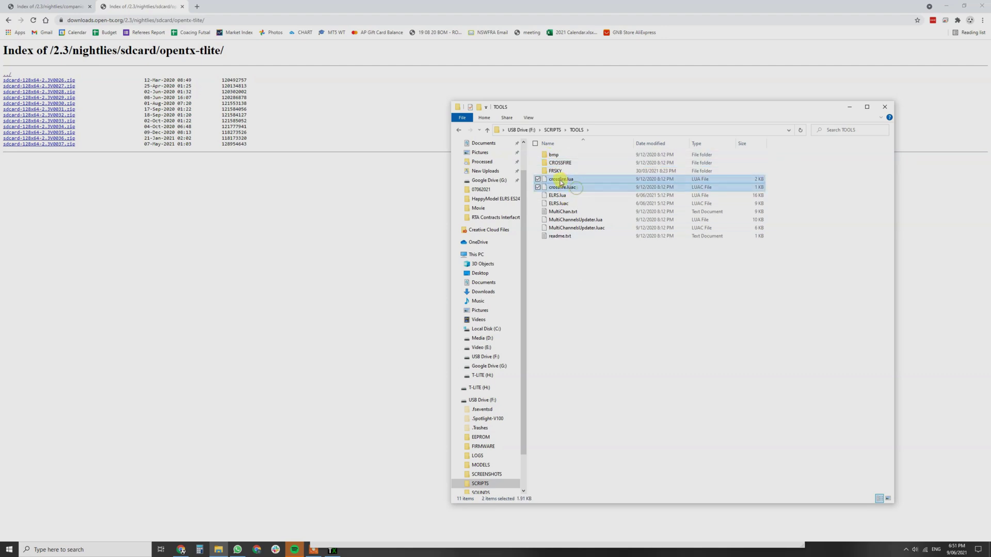
left_click_drag(577, 188, 579, 162)
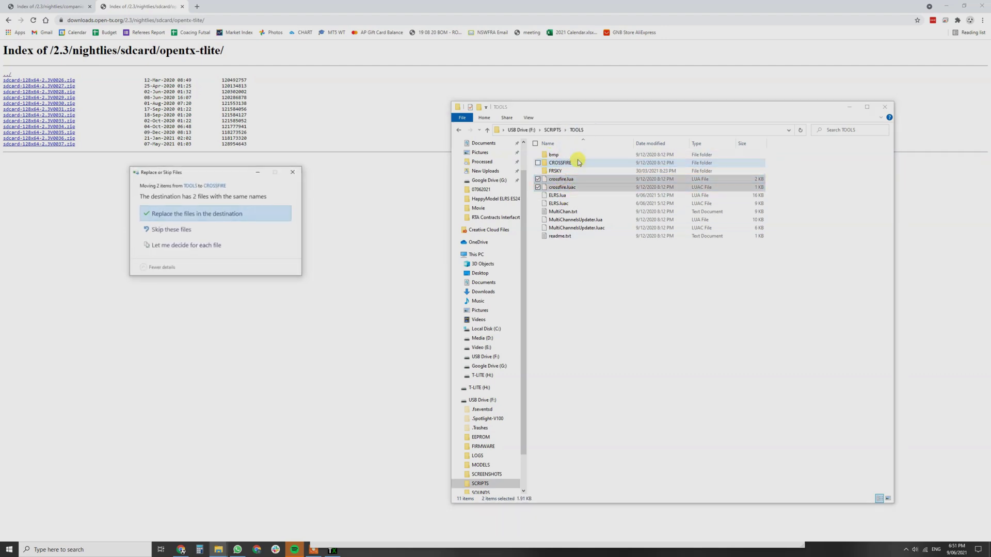
left_click(202, 215)
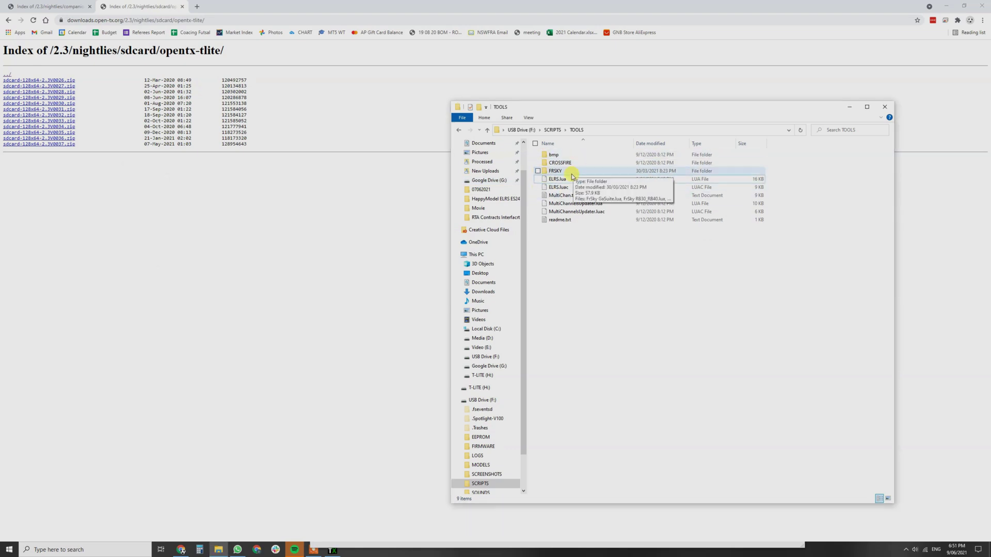
Step: Delete the ELRS.lua and ELRS.luac files from the TOOLS folder
left_click(560, 179)
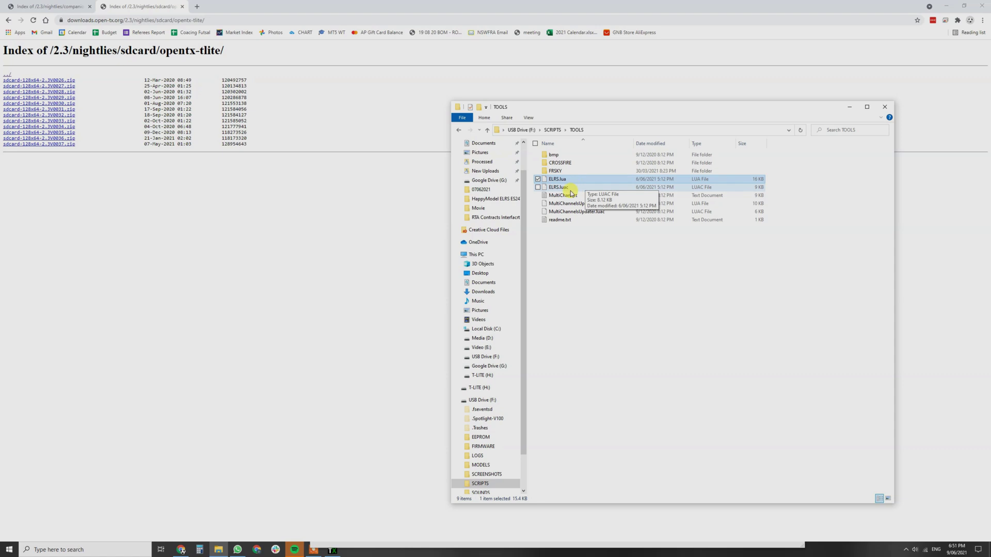
left_click(570, 188, "shift")
right_click(571, 191)
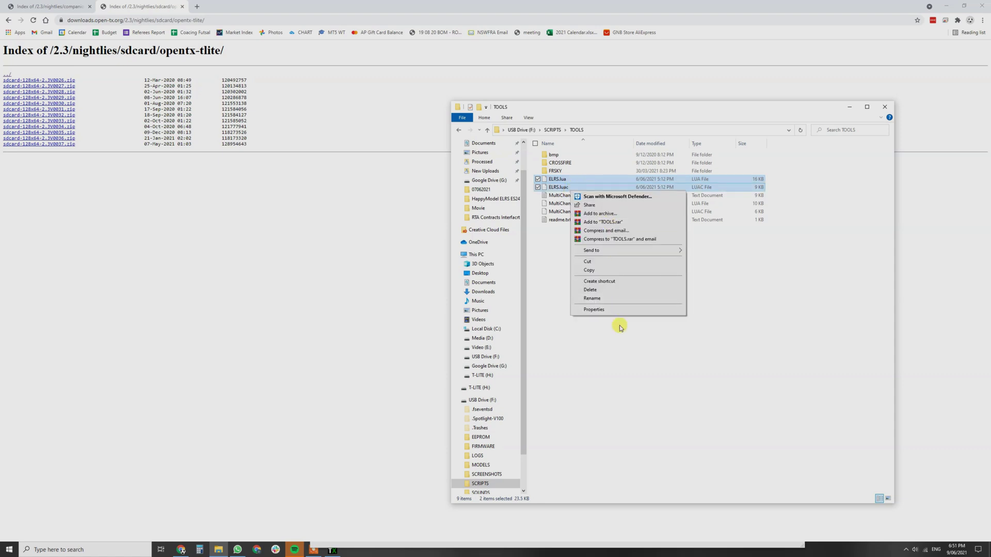
left_click(624, 290)
left_click(522, 281)
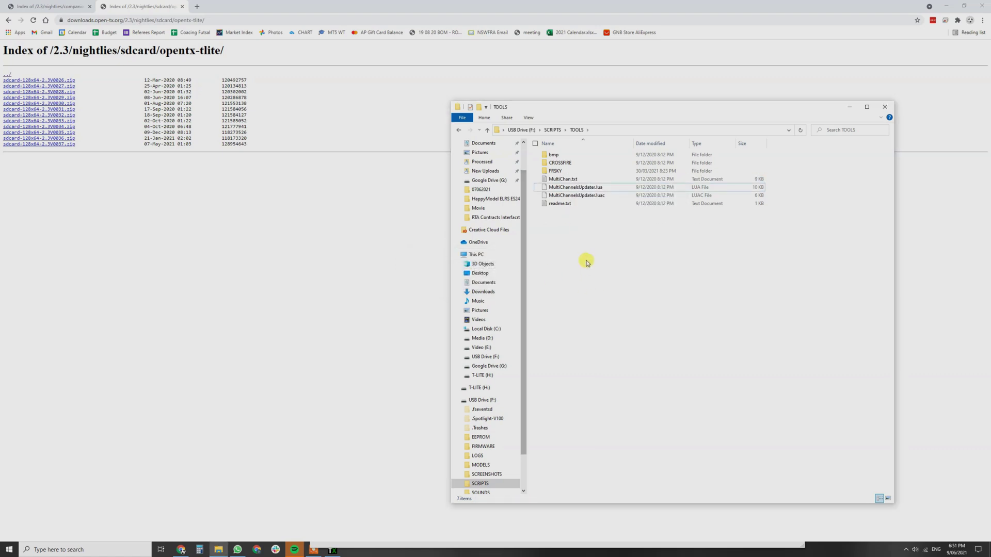
Step: Search Google for "expresslrs wiki" in a new Chrome tab and look over the first GitHub result
left_click(196, 7)
type("expres")
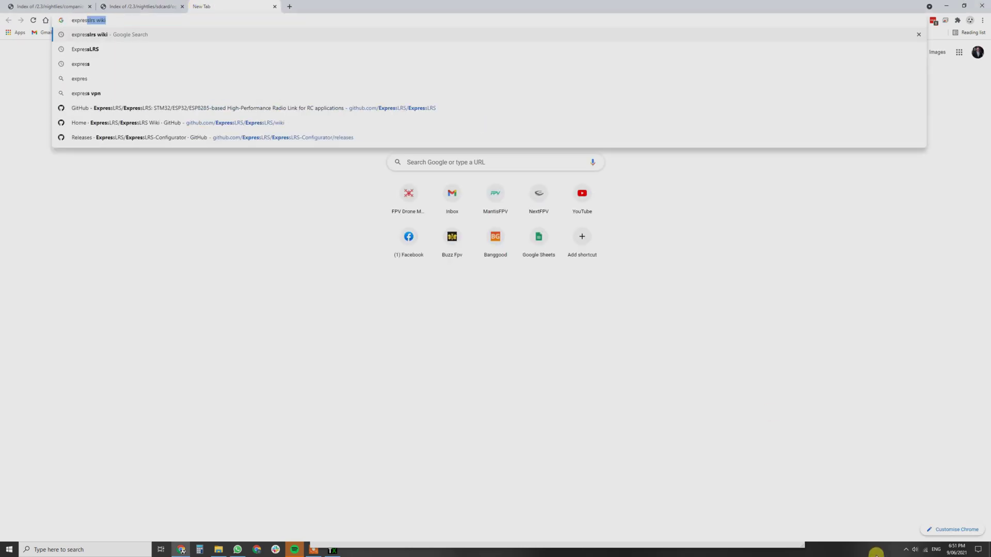
key("Return")
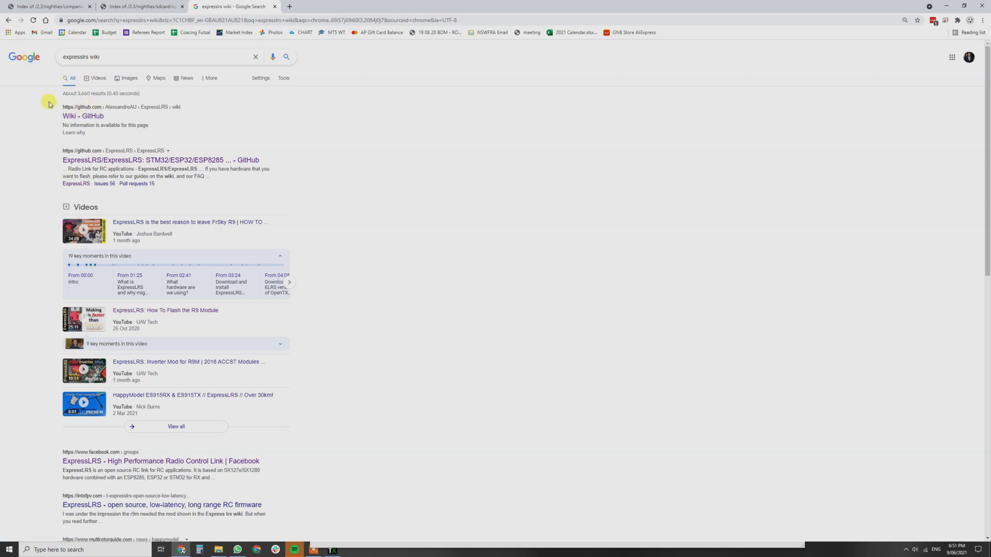
left_click_drag(47, 104, 166, 106)
left_click(178, 107)
left_click(192, 100)
Step: Open the ExpressLRS GitHub wiki, load its Wi-Fi Updating page in a new tab, and go to the Lua script section
left_click(84, 116)
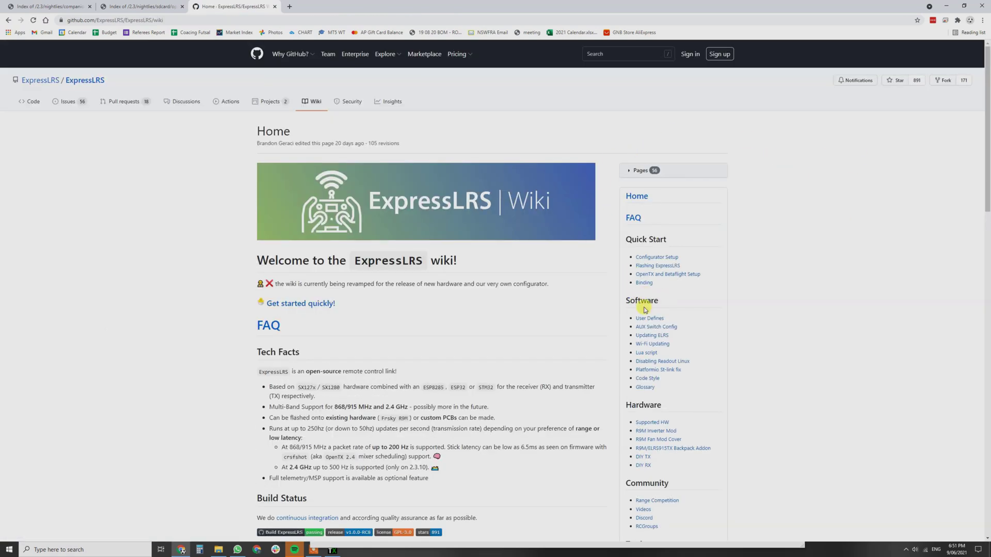
right_click(645, 344)
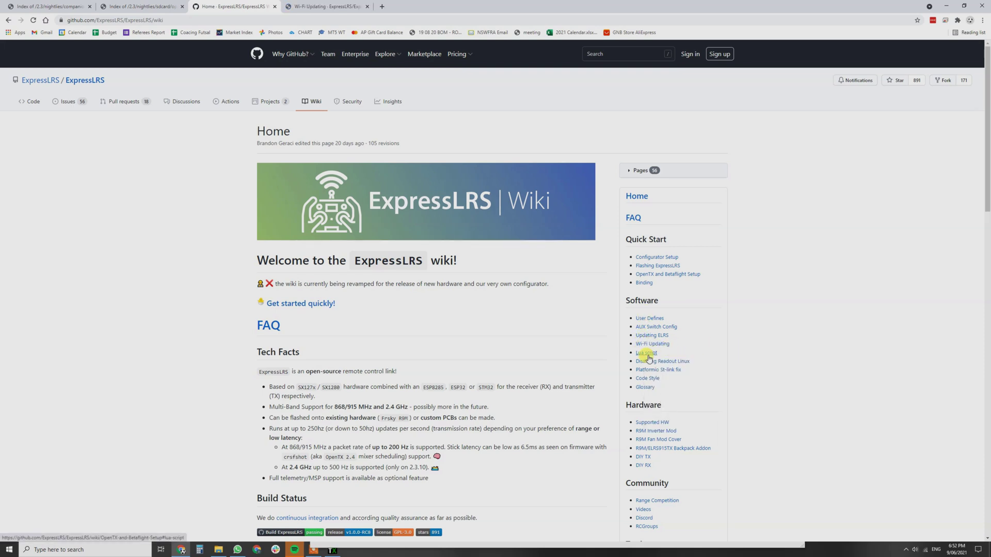
left_click(654, 354)
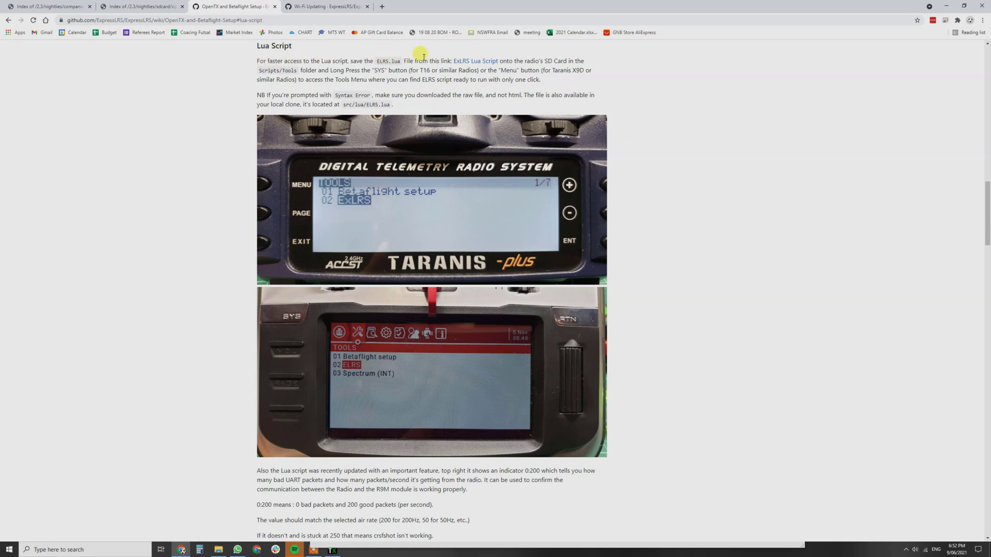
Step: Save the ExLRS Lua Script from its wiki link as ELRS.lua in the SCRIPTS/TOOLS folder of USB Drive (F:)
right_click(475, 64)
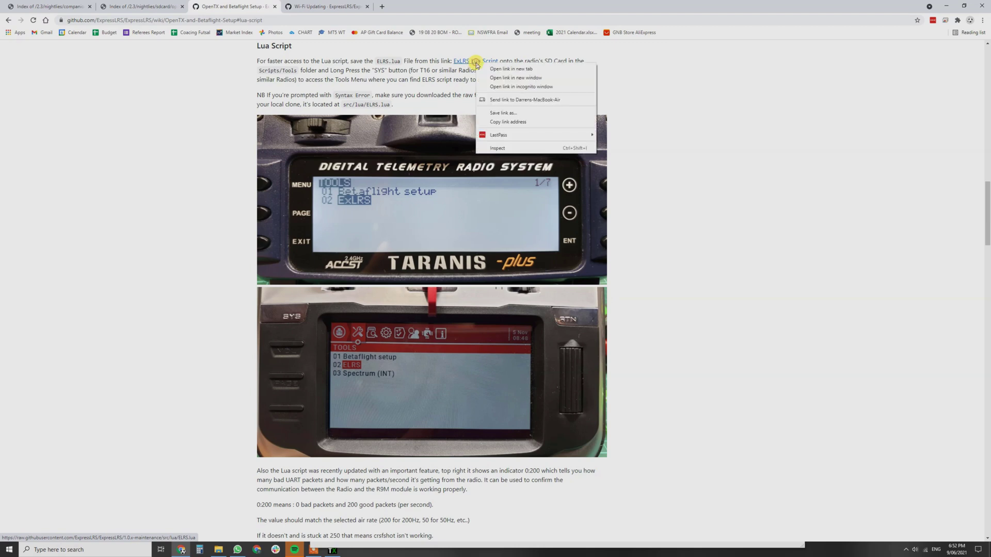
left_click(516, 112)
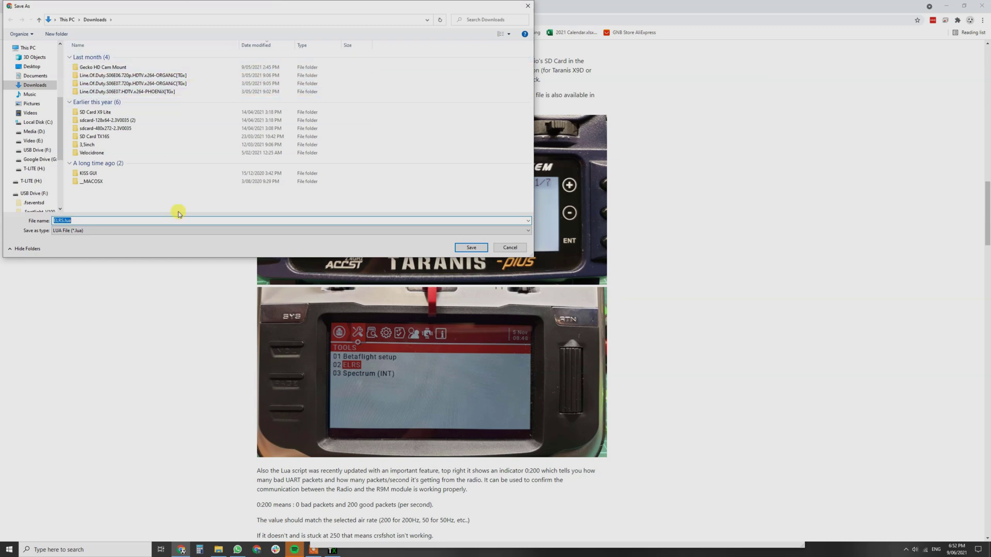
scroll(26, 163, "down", 1)
scroll(26, 163, "down", 3)
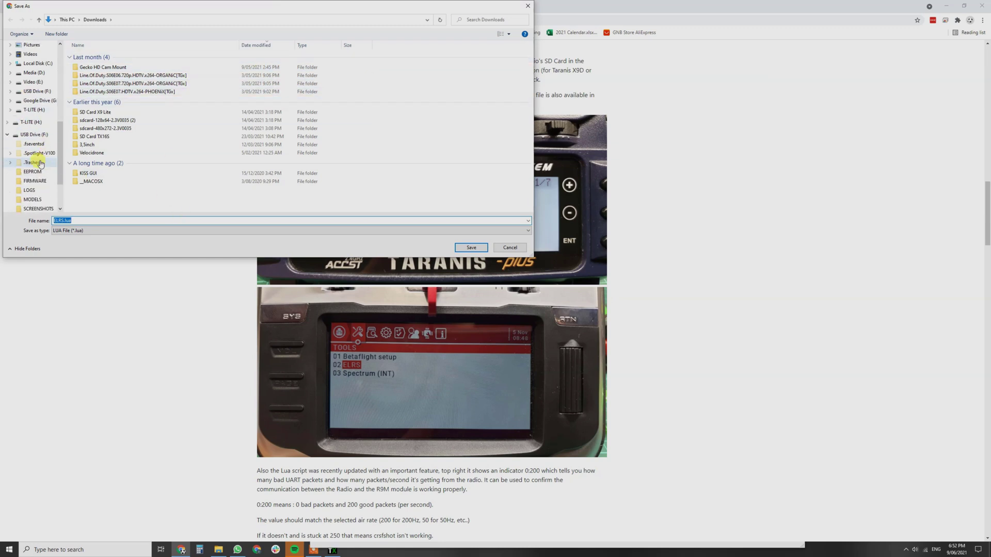
scroll(41, 170, "down", 1)
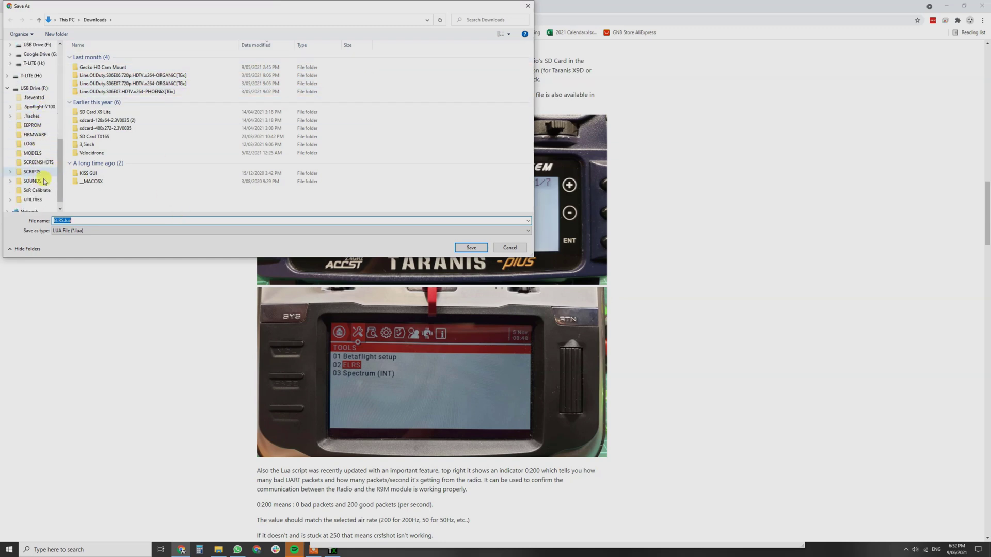
left_click(30, 172)
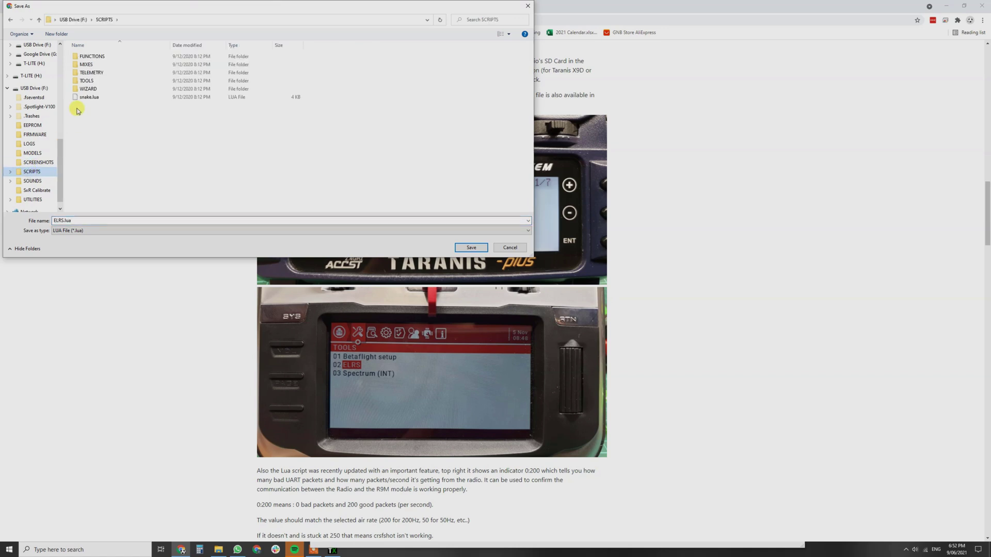
double_click(87, 88)
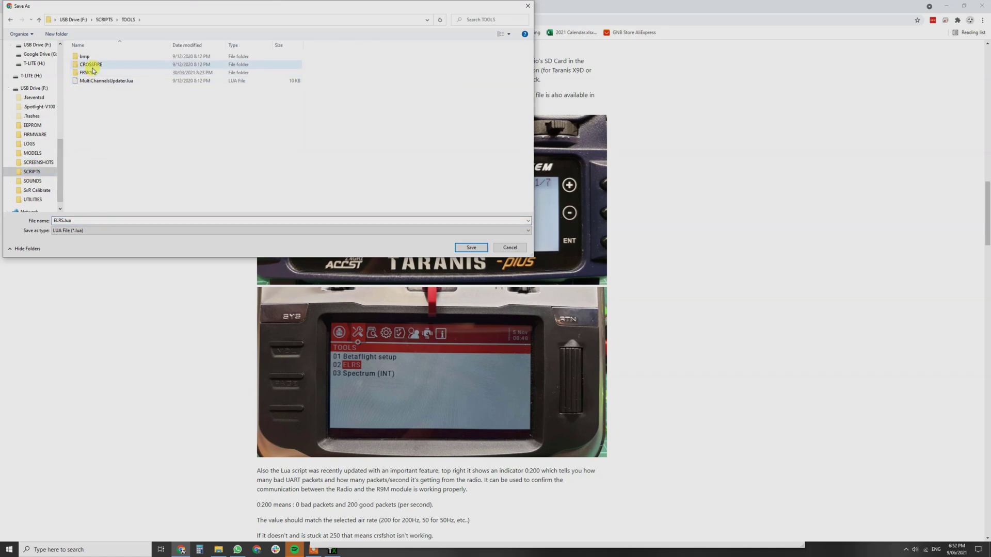
left_click(92, 118)
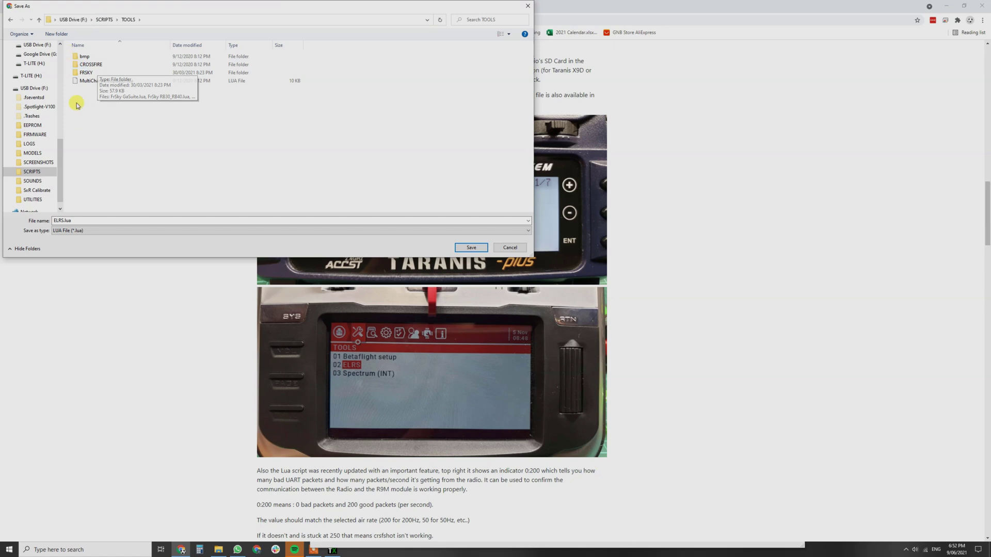
left_click(472, 248)
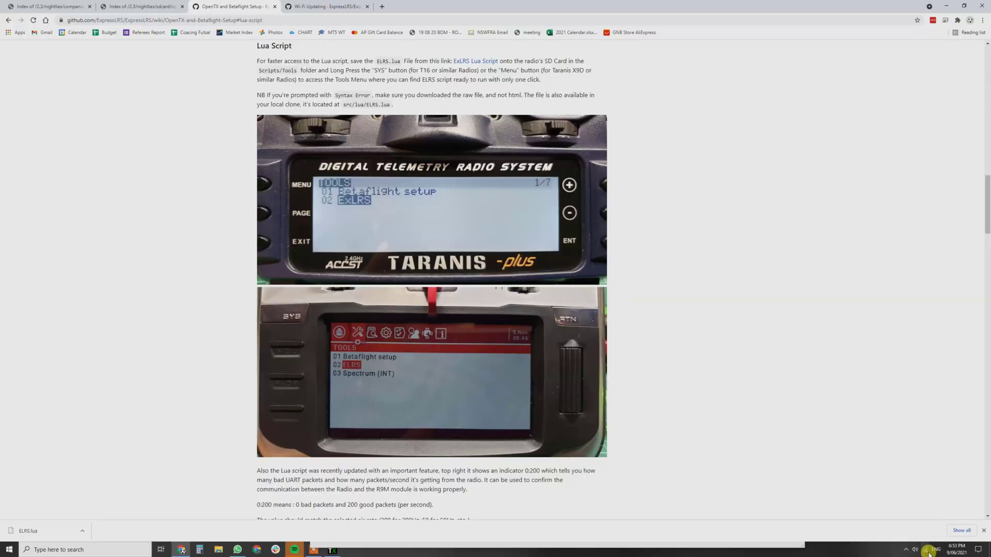
Step: Connect to the ExpressLRS TX Module Wi-Fi network and choose firmware.bin from the Desktop for the module's firmware update
left_click(926, 550)
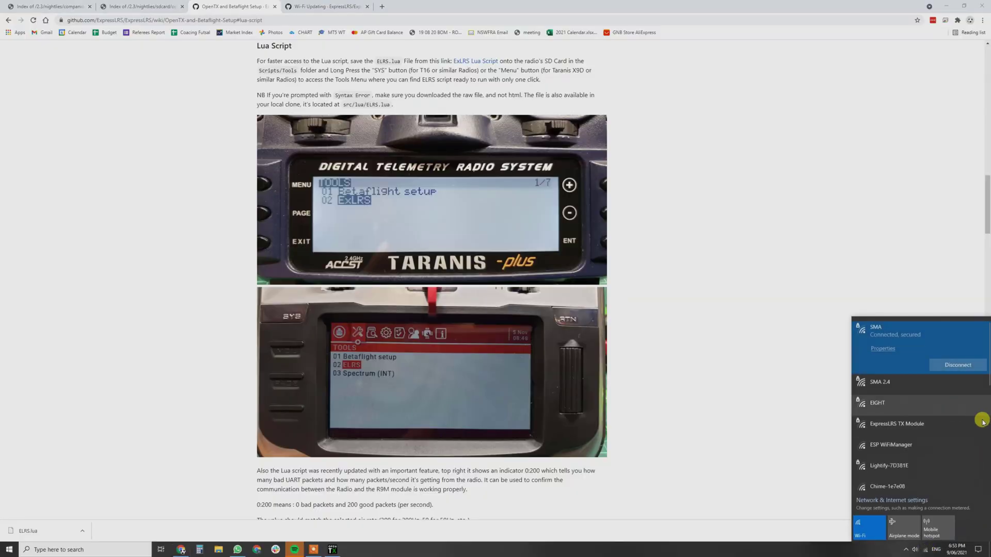
left_click(924, 424)
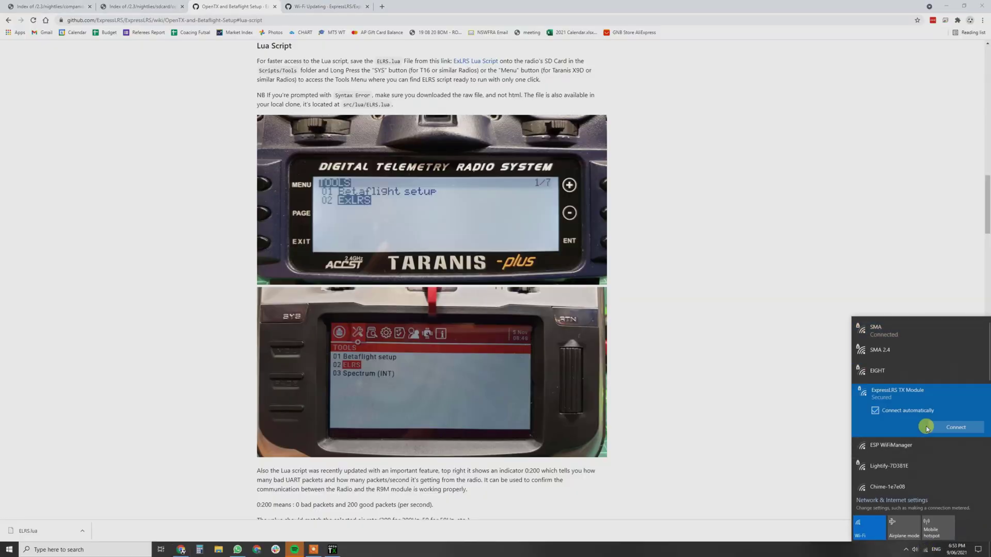
left_click(952, 426)
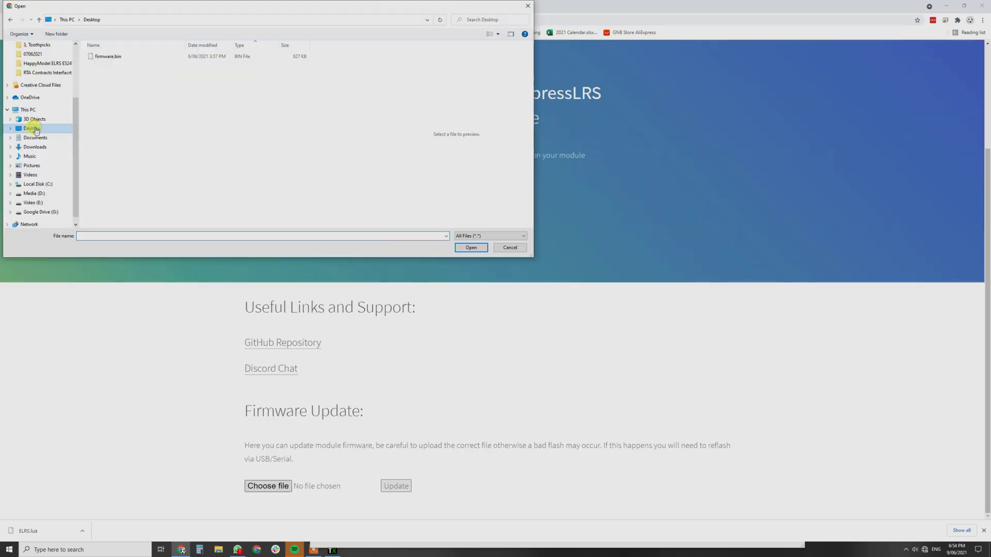
left_click(105, 57)
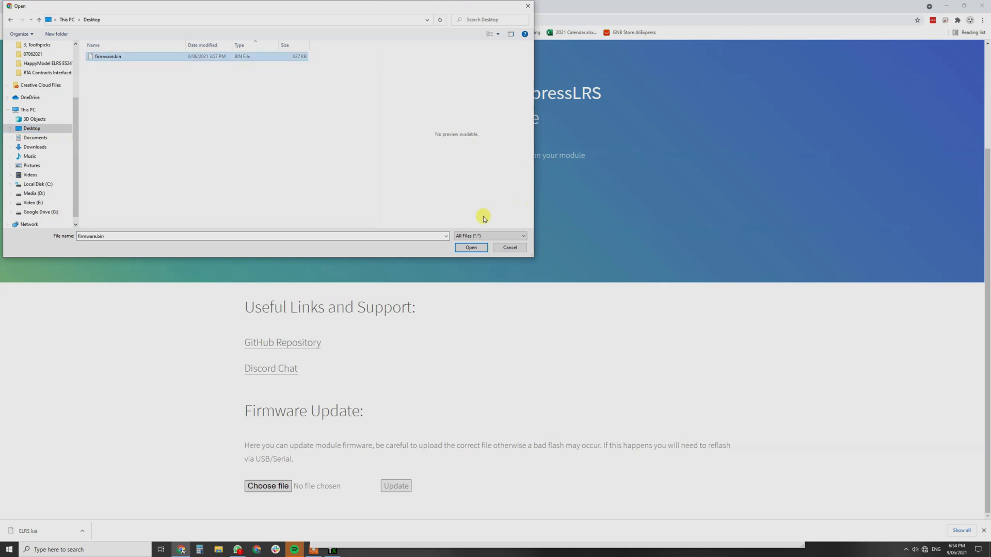
left_click(471, 247)
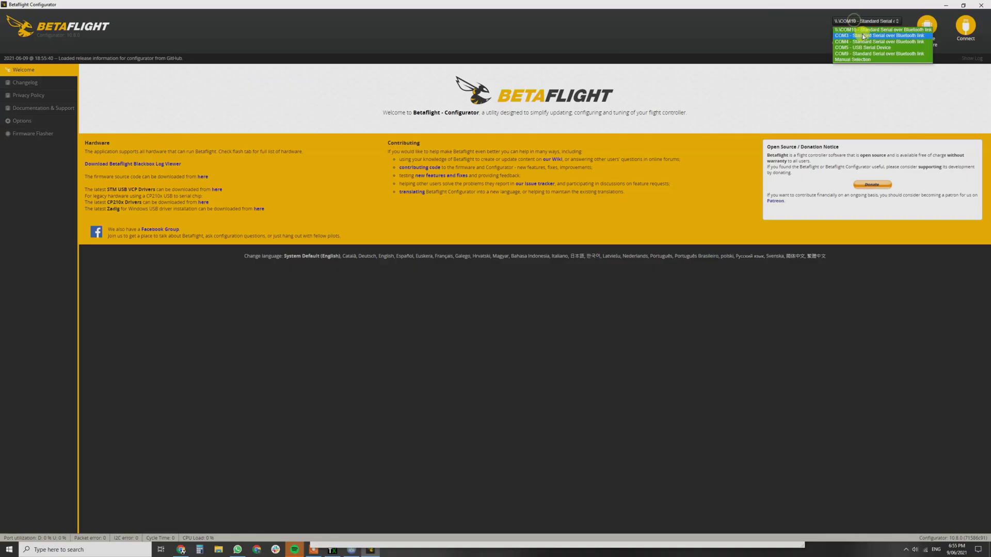
Step: Connect Betaflight Configurator to the flight controller on COM5, and save and reboot the ports with Serial Rx enabled on UART1
left_click(877, 47)
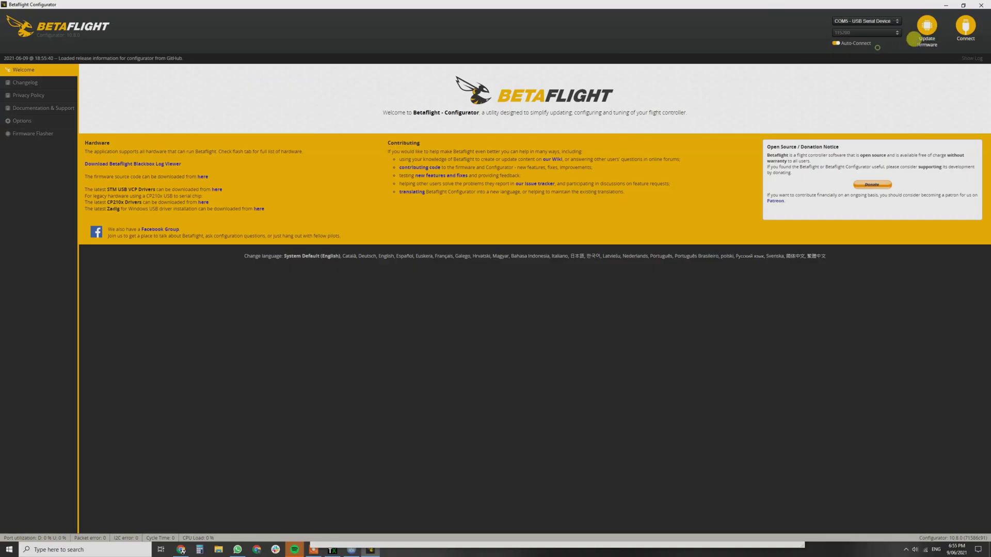
left_click(963, 37)
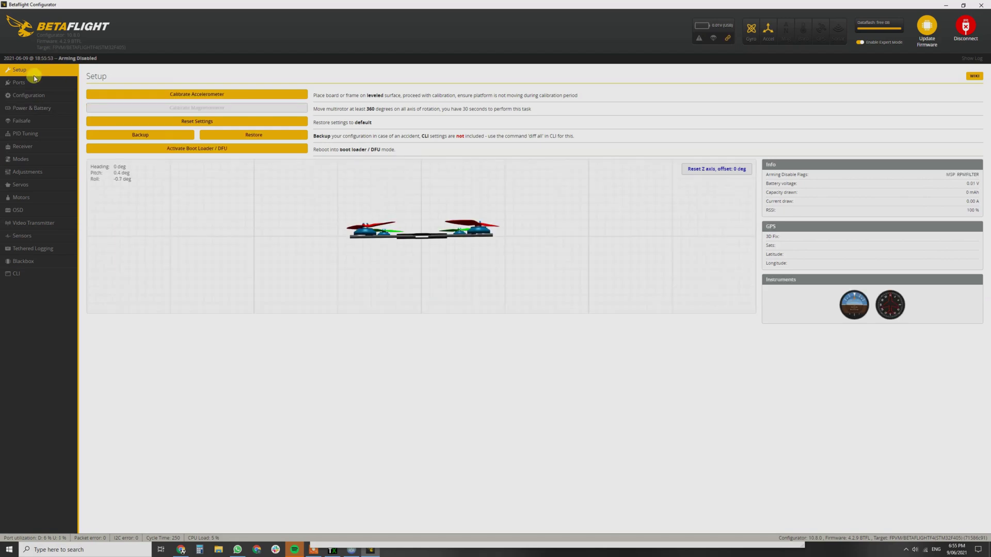
left_click(30, 81)
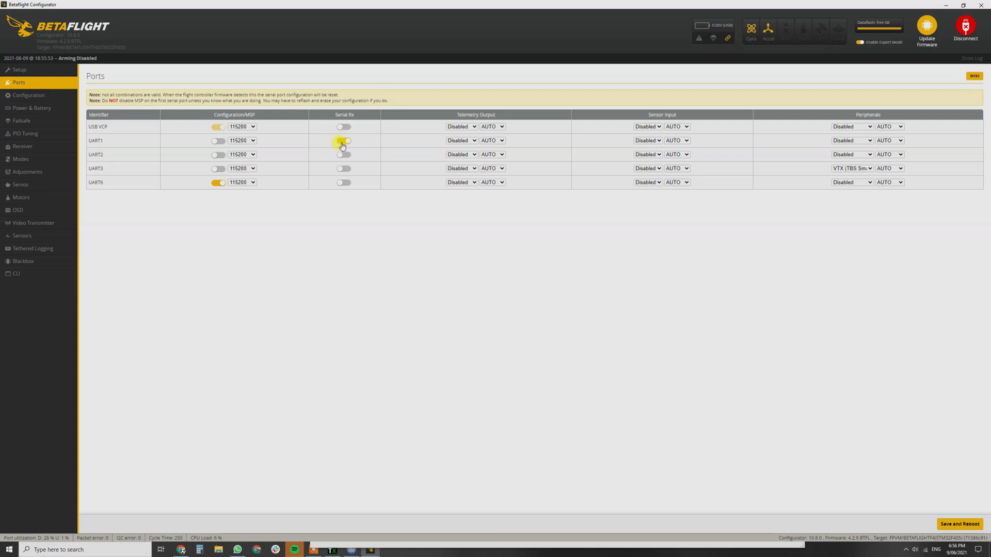
left_click(963, 527)
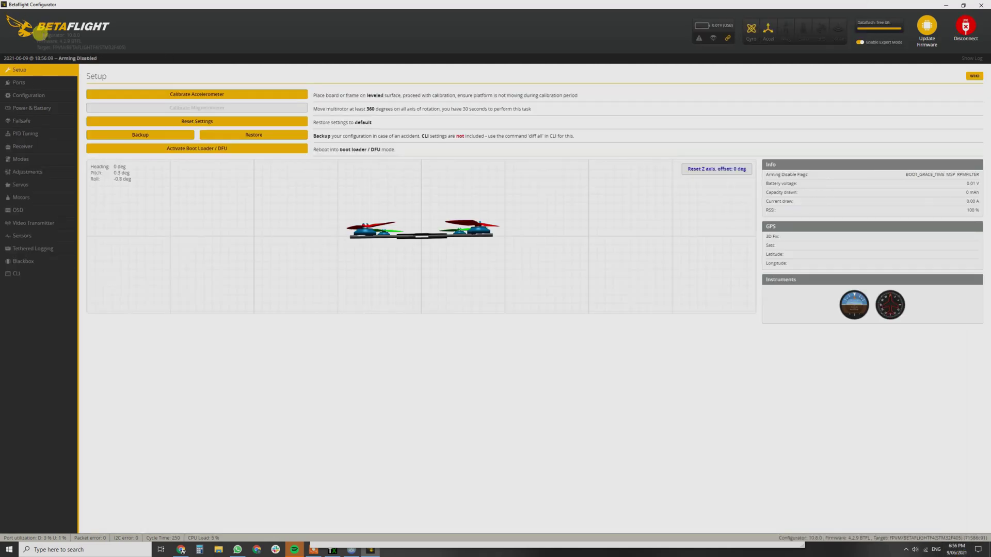
Step: Save and reboot the Betaflight configuration with CRSF as serial receiver provider, and disconnect the flight controller
left_click(28, 95)
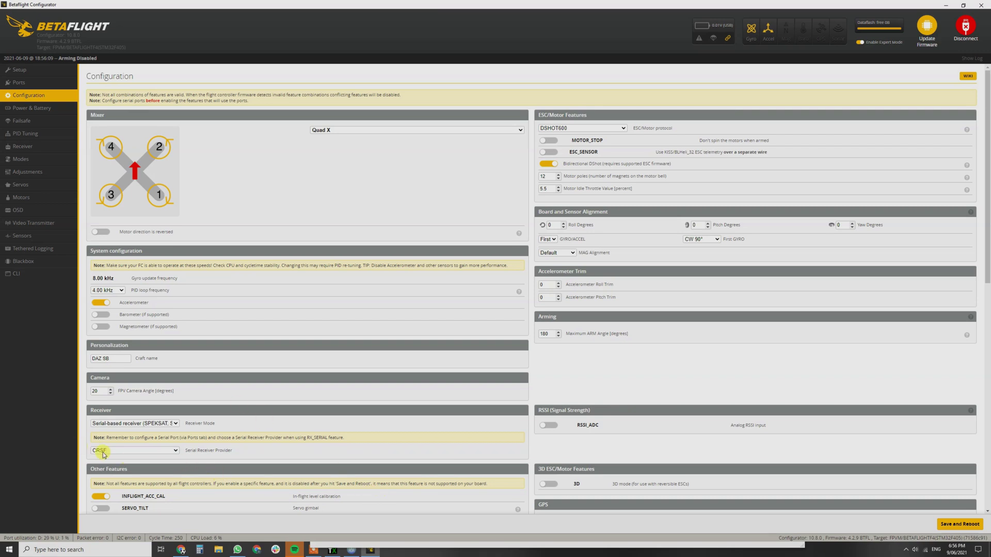
scroll(115, 455, "down", 2)
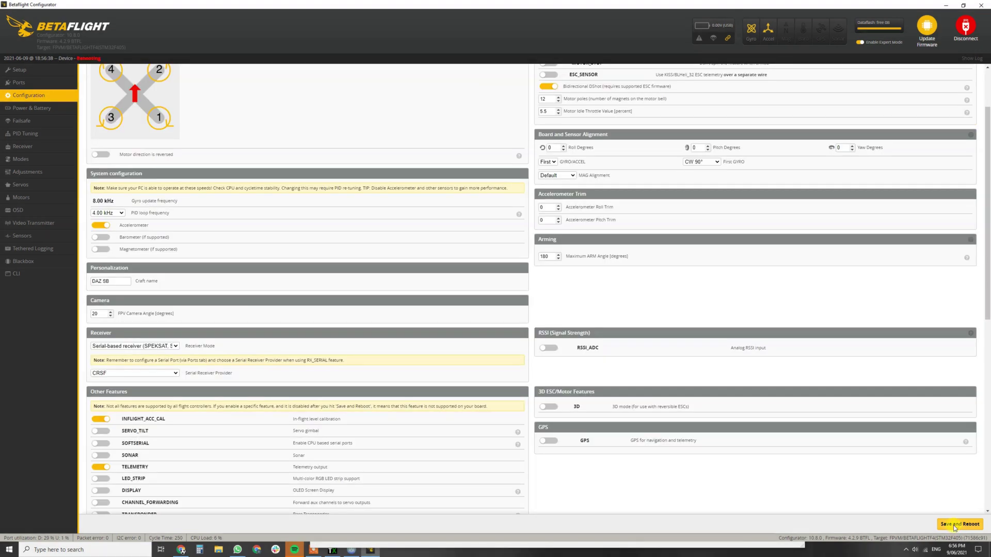
left_click(954, 525)
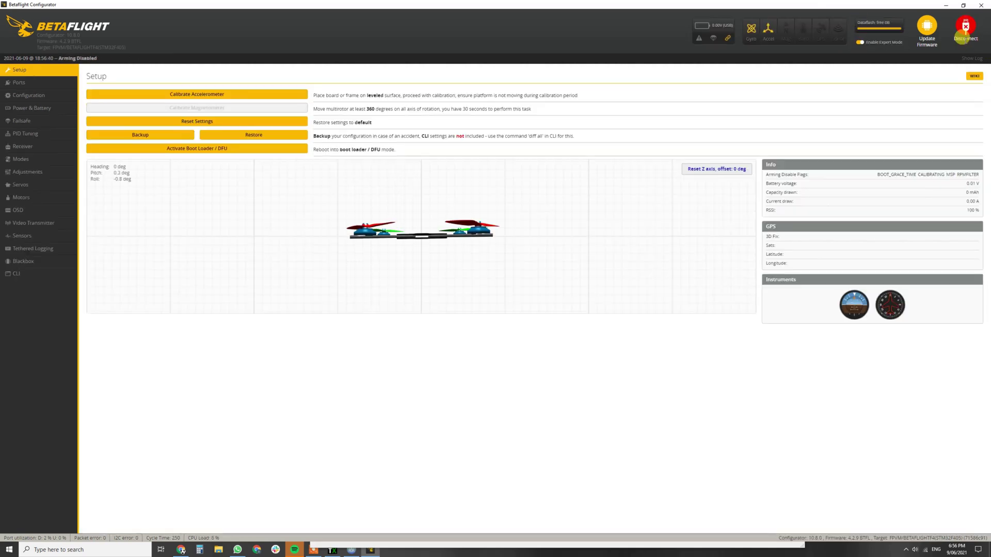
left_click(960, 30)
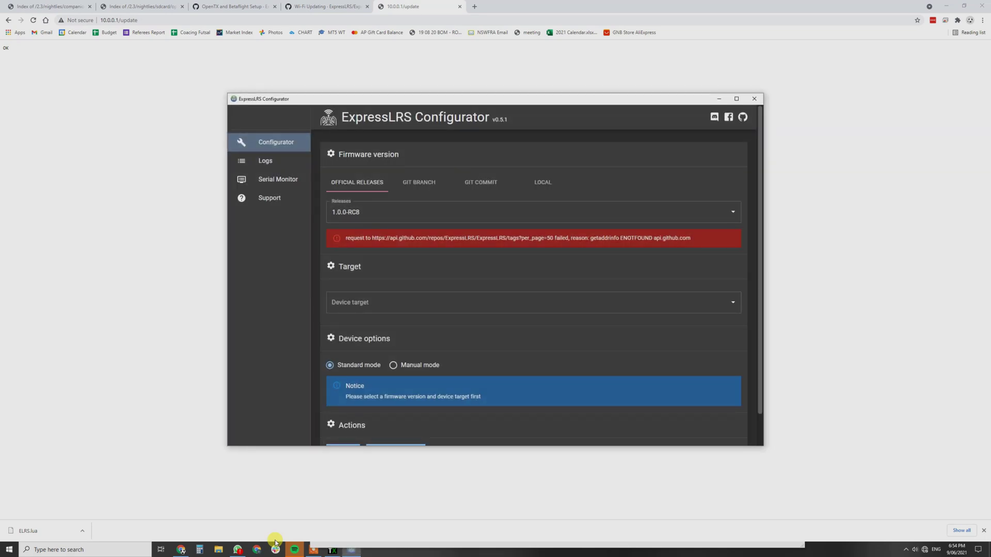
Step: Check the Wi-Fi connection and set the ExpressLRS Configurator device target to HappyModel_PP_2400_RX_via_BetaflightPassthrough
left_click(925, 550)
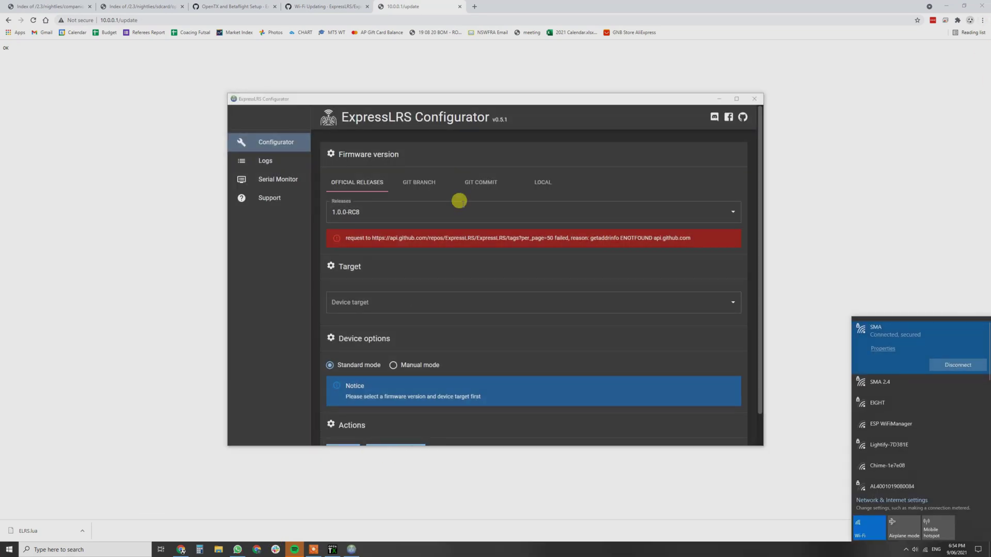
left_click(442, 298)
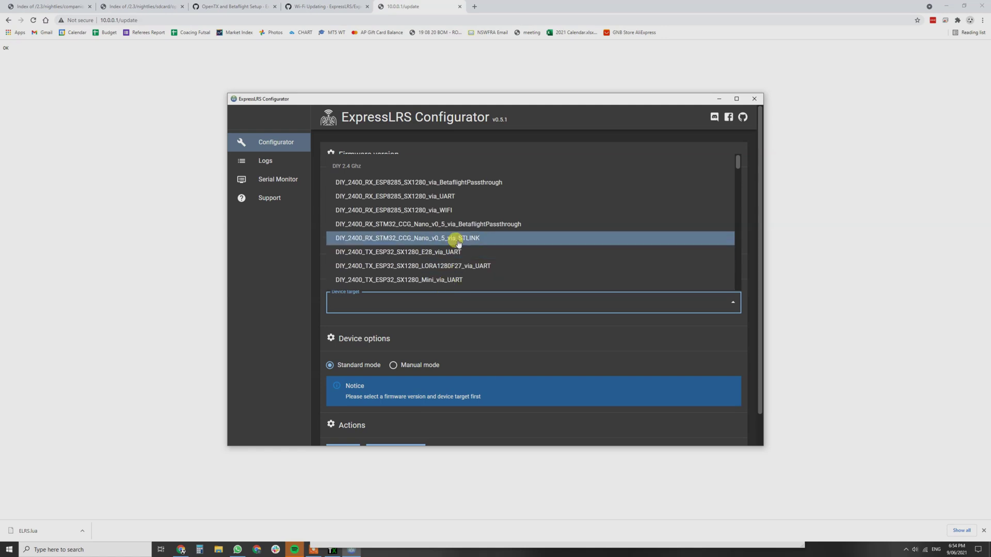
type("Happ")
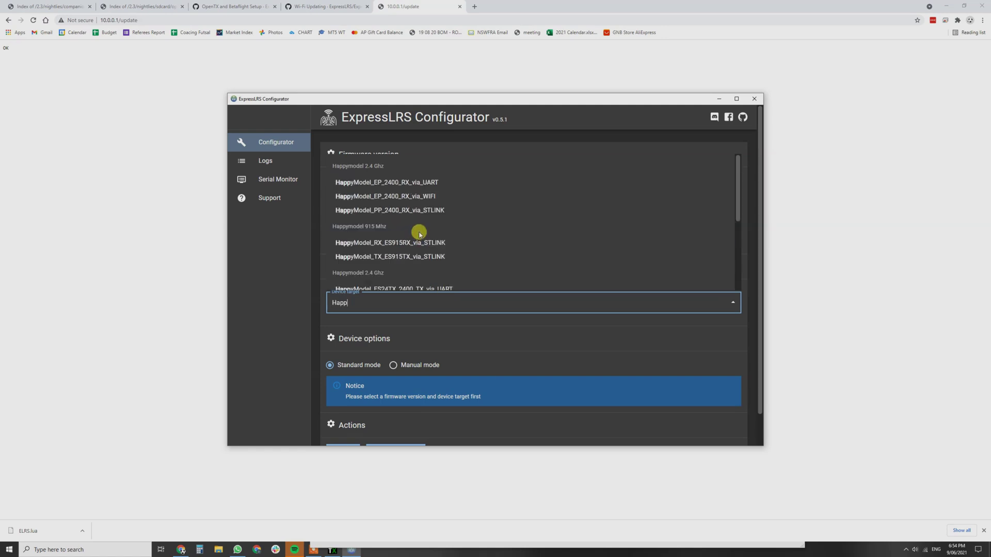
type(" pp")
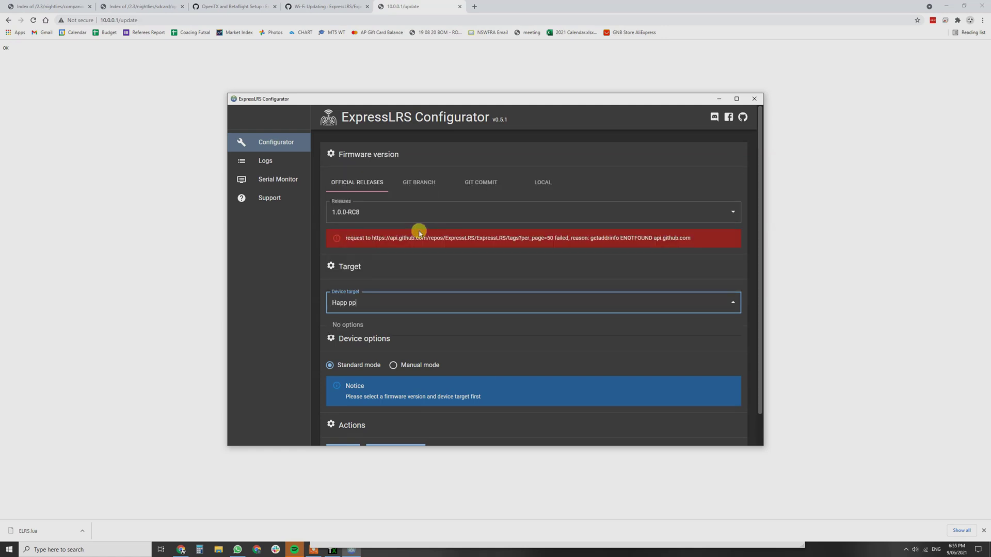
key("BackSpace")
key("BackSpace")
type("PP")
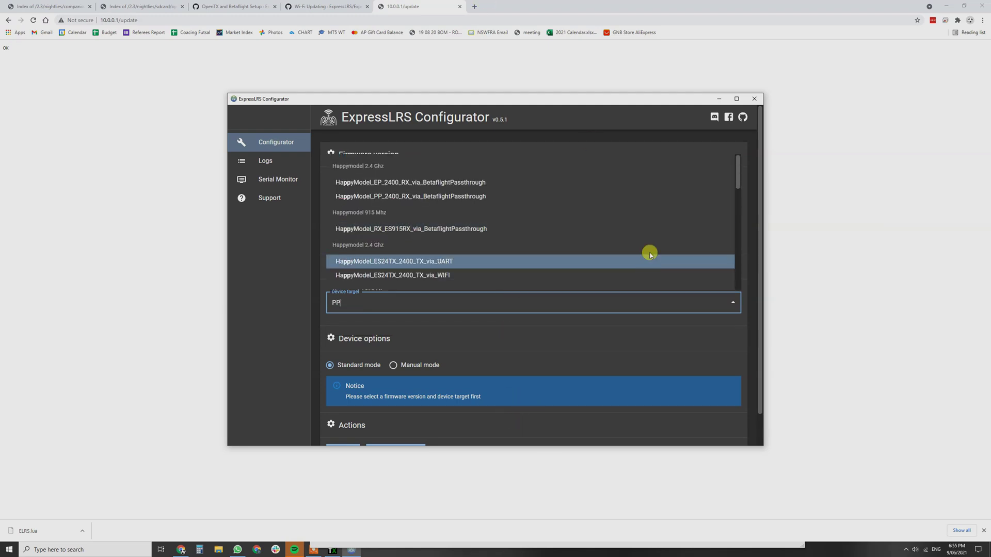
scroll(543, 253, "down", 1)
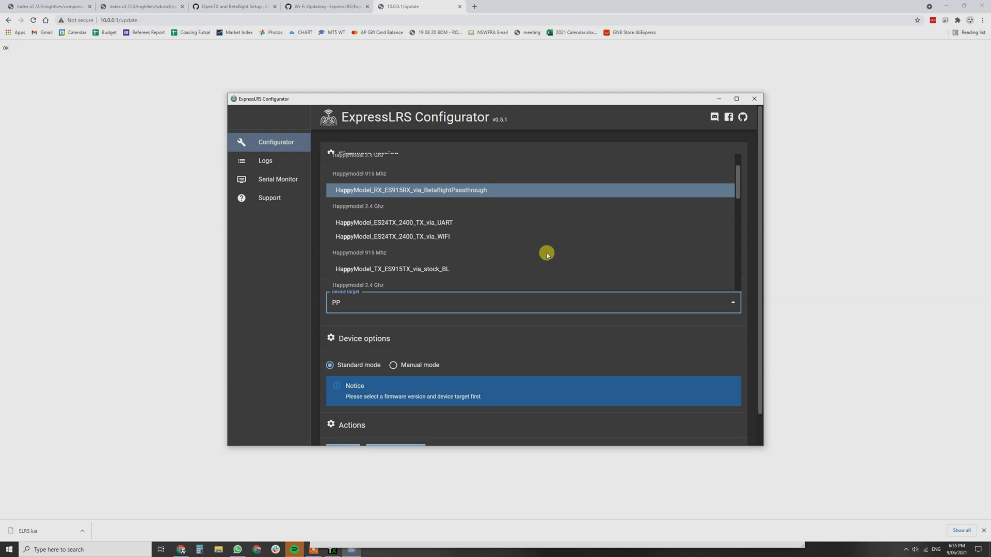
scroll(539, 251, "up", 1)
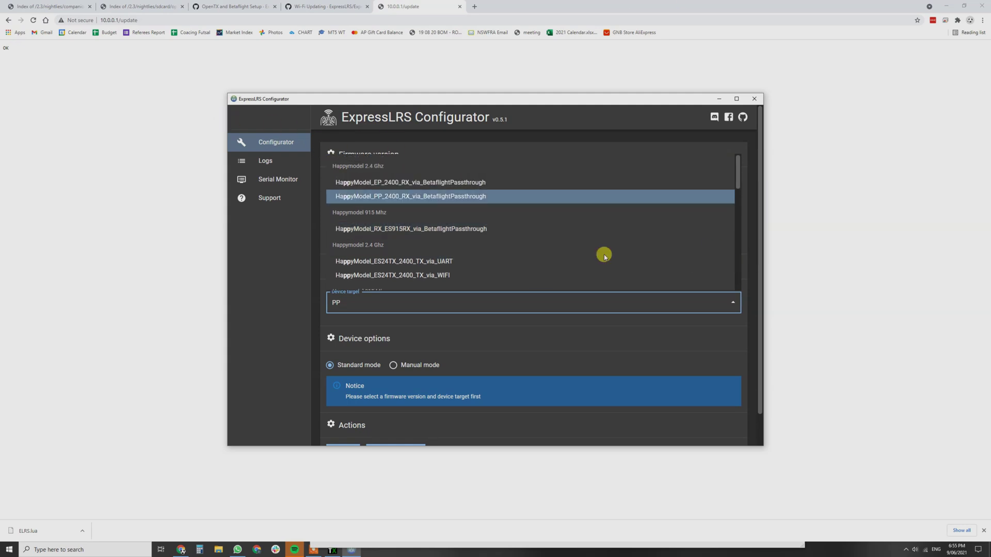
left_click(394, 196)
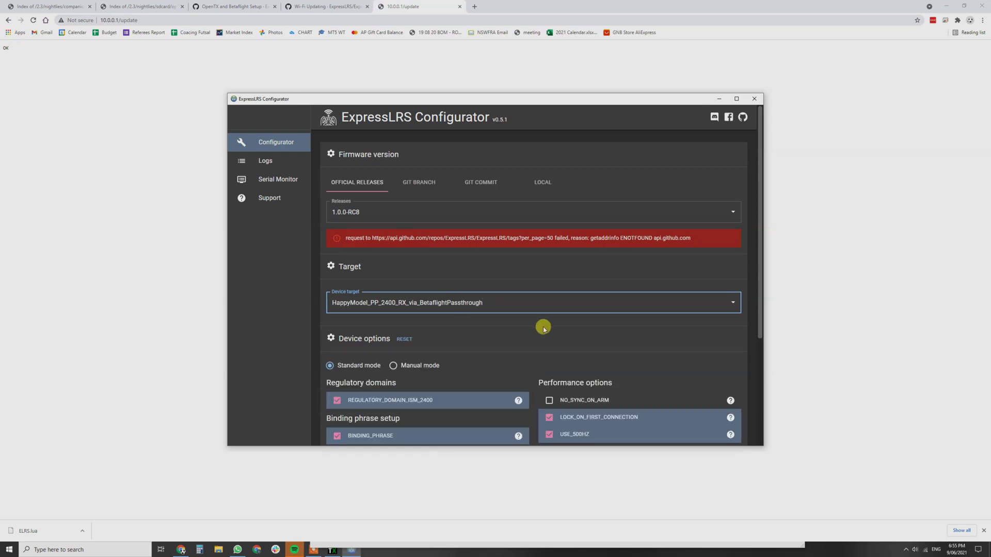
scroll(544, 328, "down", 3)
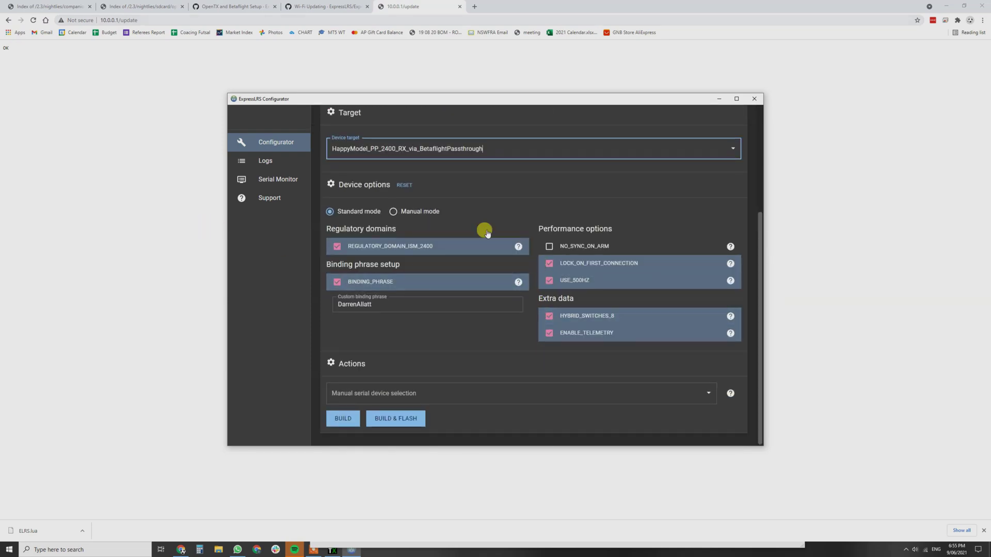
key("Down")
key("Up")
key("Up")
key("Up")
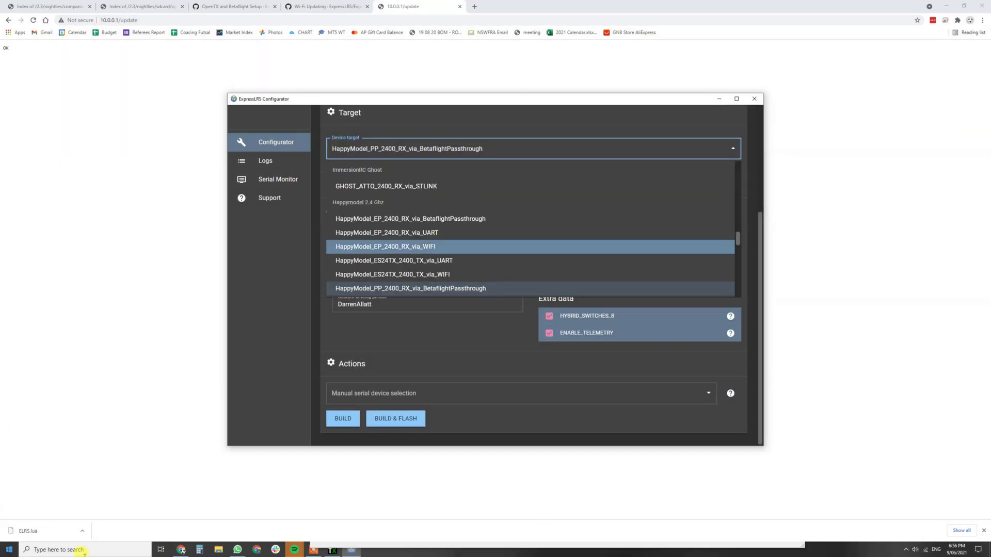
left_click(364, 338)
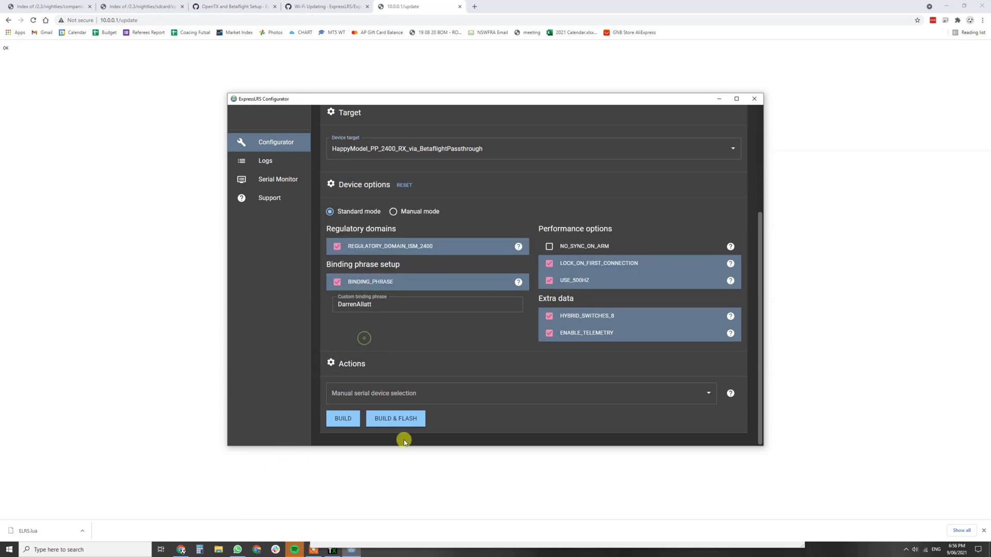
Step: Select COM5 as the serial device, and build and flash the receiver firmware
left_click(390, 386)
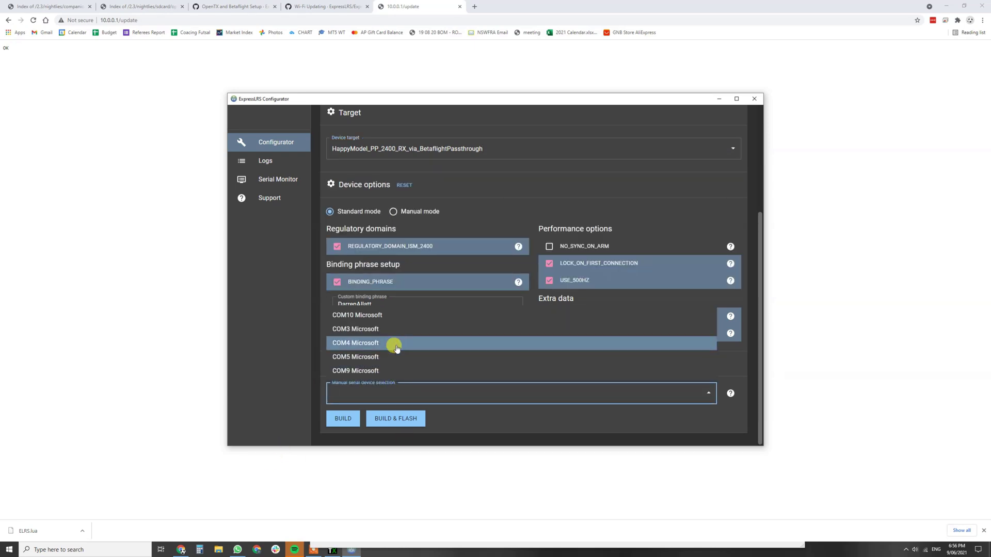
left_click(382, 357)
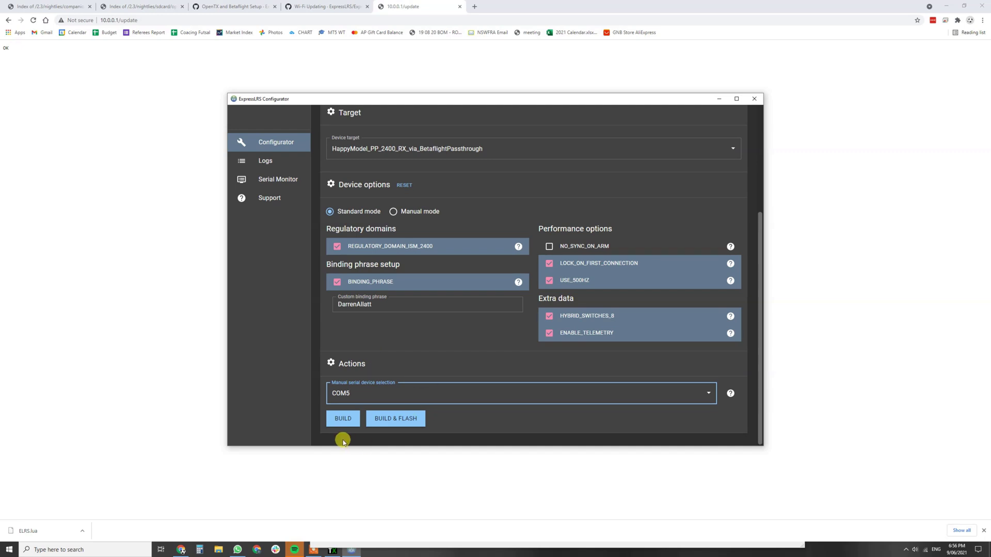
left_click(398, 417)
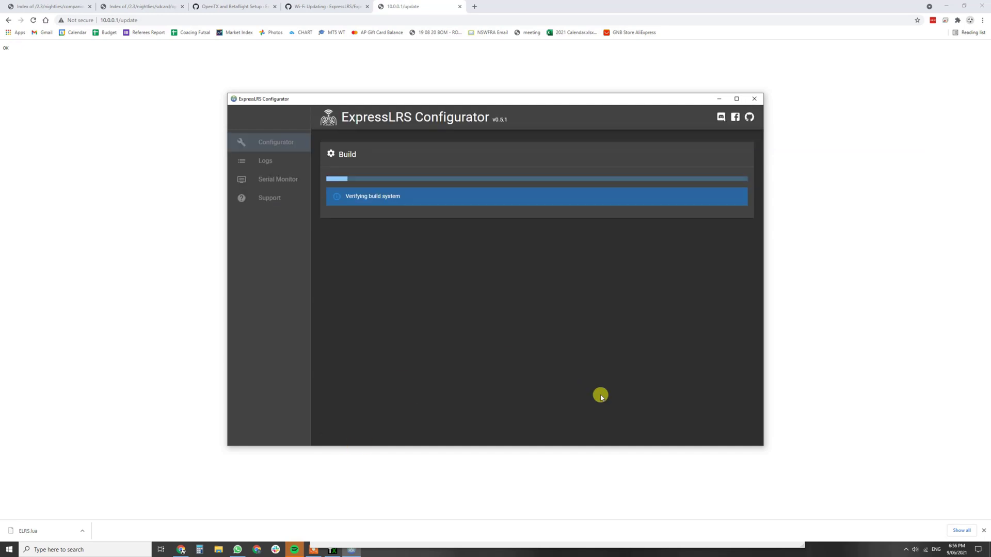